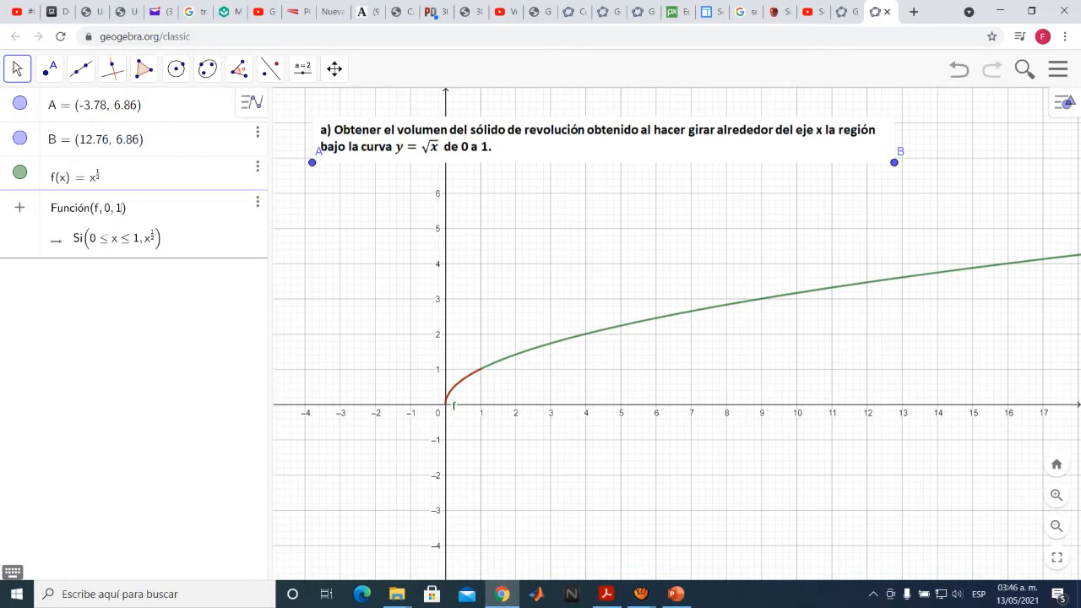
Create the function f restricted to the interval 0 to 1, and draw a vertical segment from (1, 0) to (1, 1)
key("Return")
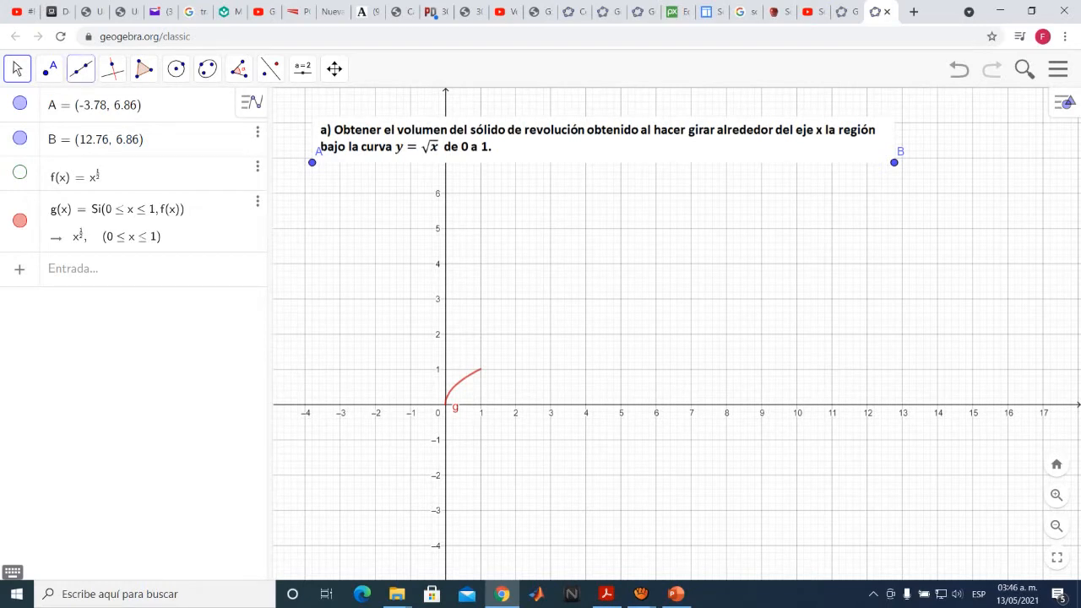
left_click(81, 68)
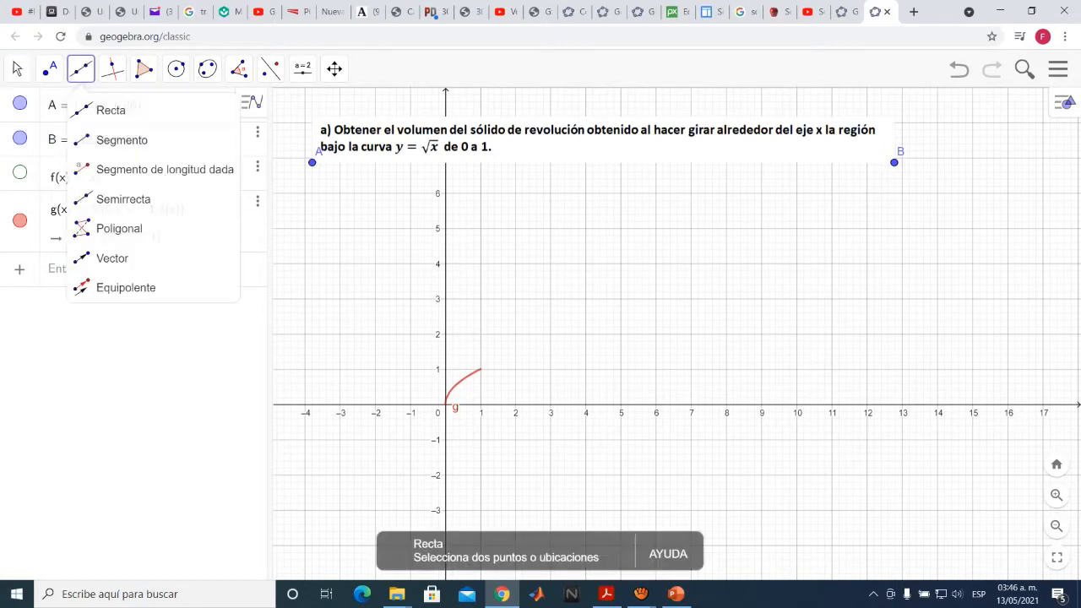
left_click(122, 140)
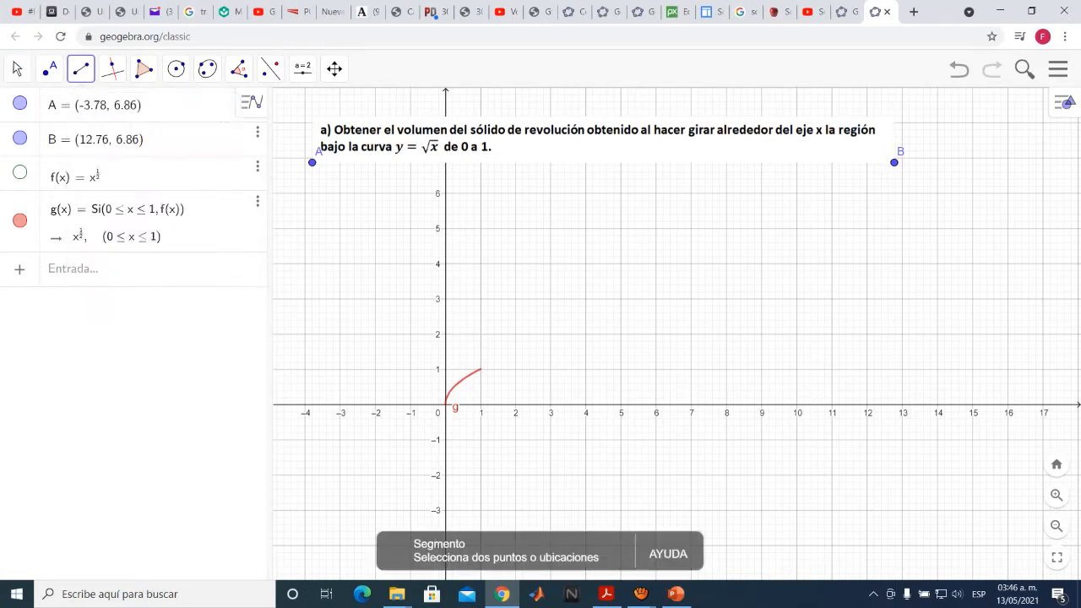
left_click(481, 404)
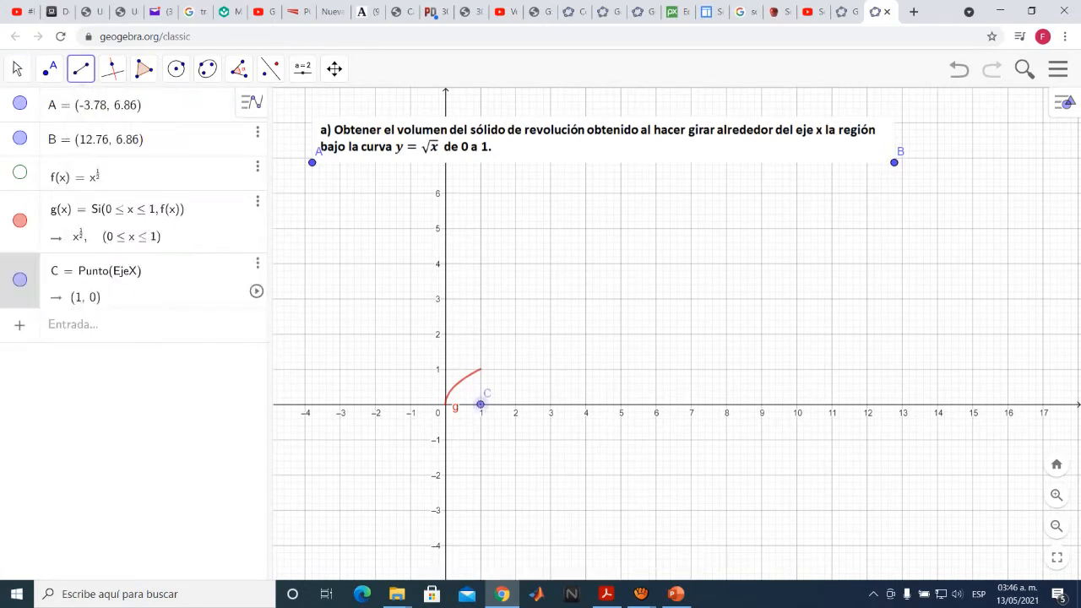
left_click(480, 369)
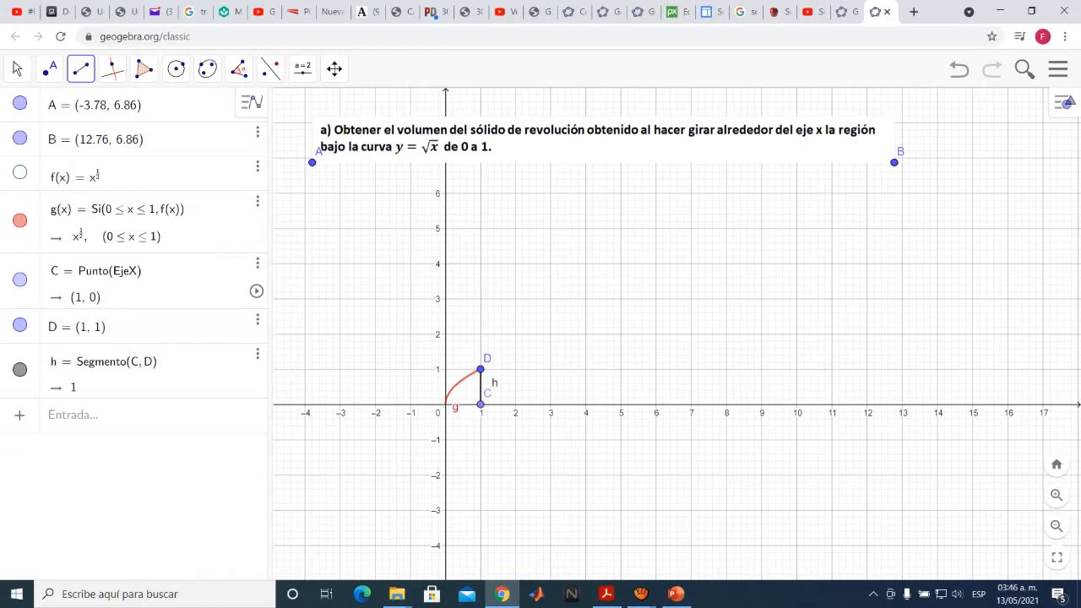
Draw a segment along the x-axis from the origin to the point (1, 0)
left_click(80, 68)
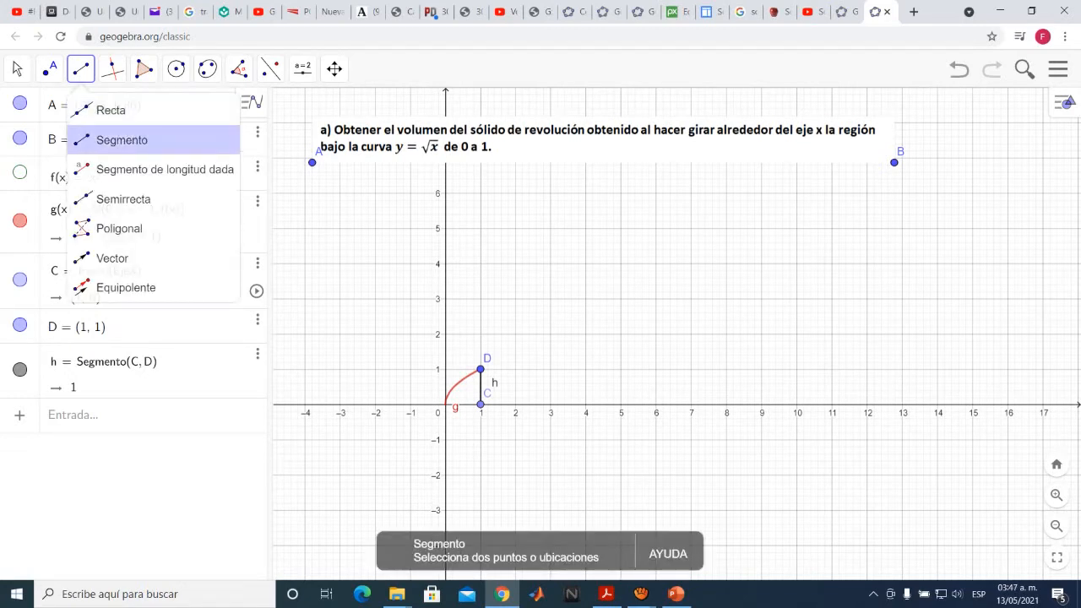
left_click(101, 138)
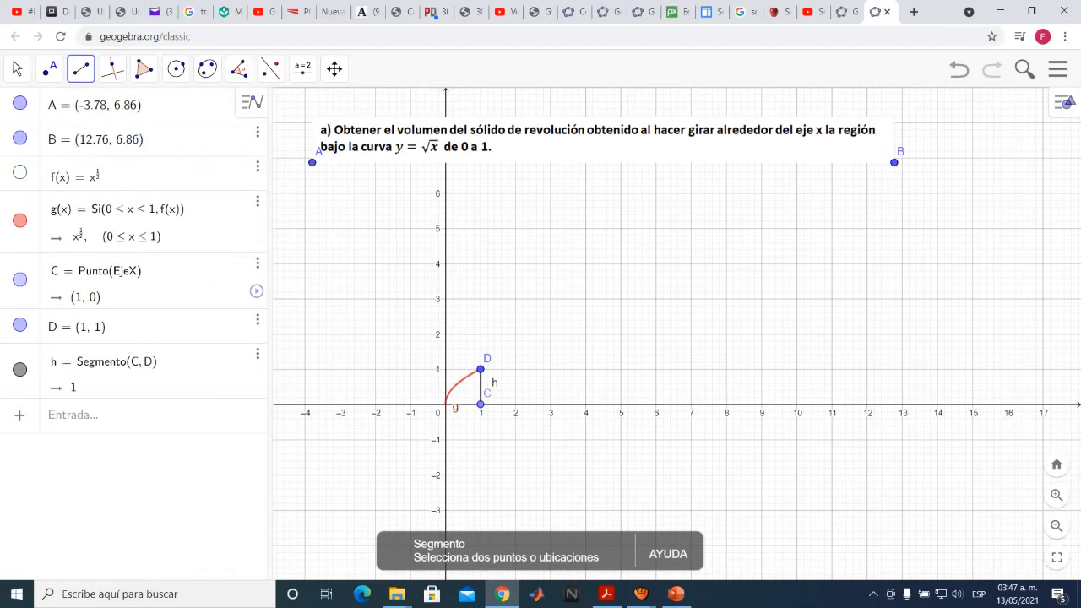
left_click(445, 404)
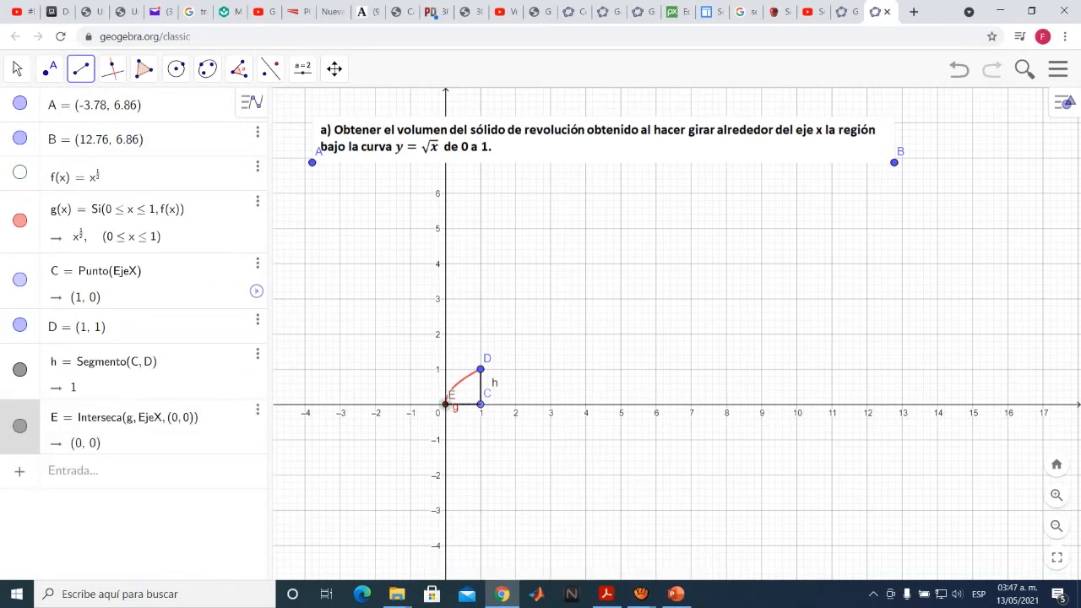
left_click(480, 404)
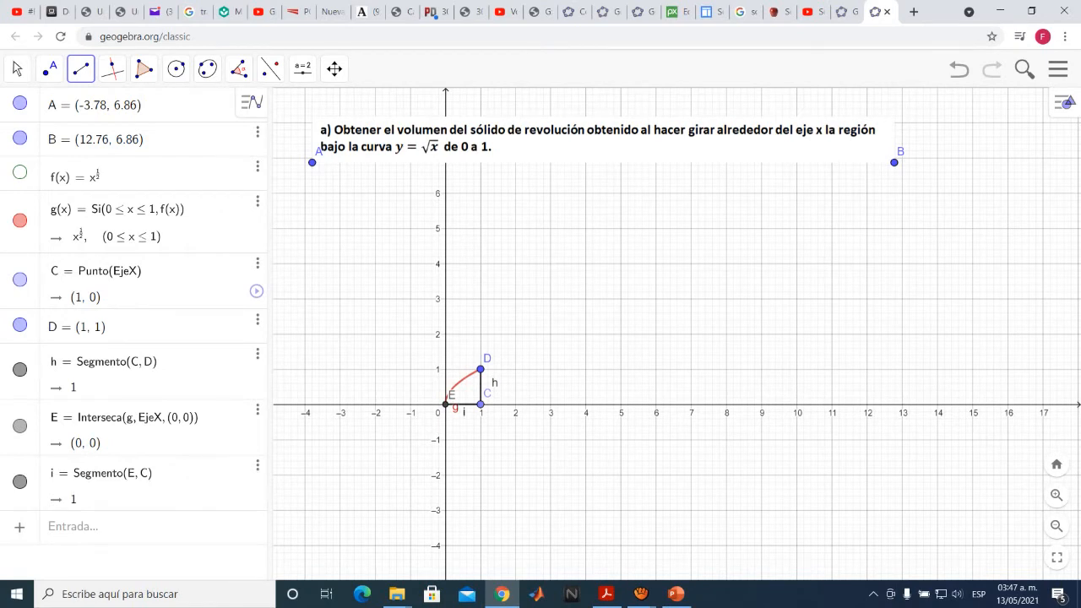
Show the 3D graphics view beside the 2D one and bring the region under the curve into view
scroll(470, 378, "up", 1)
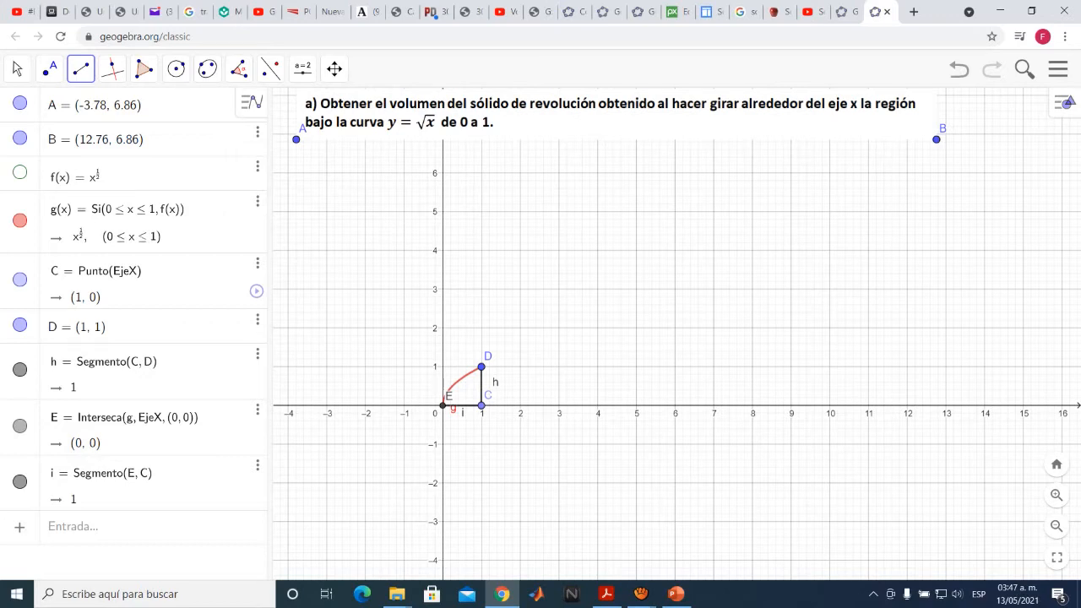
left_click(1059, 69)
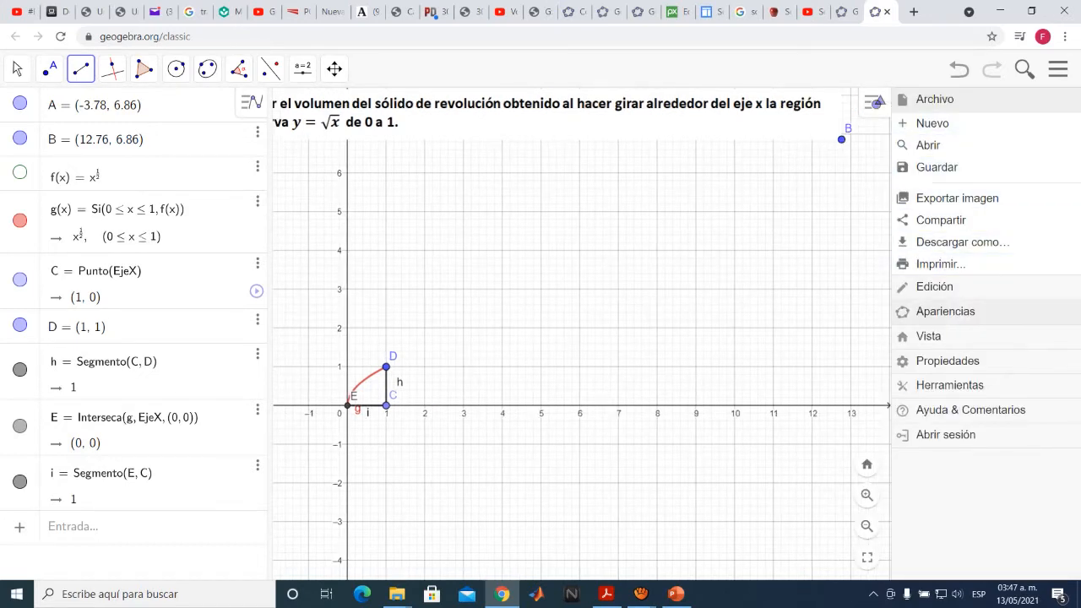
left_click(929, 337)
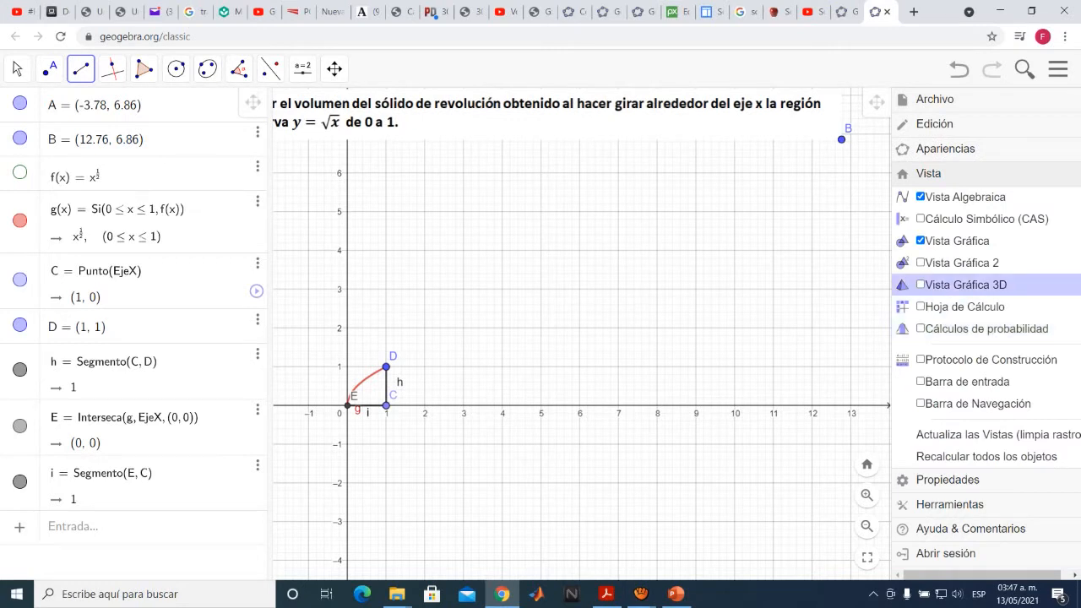
left_click(963, 285)
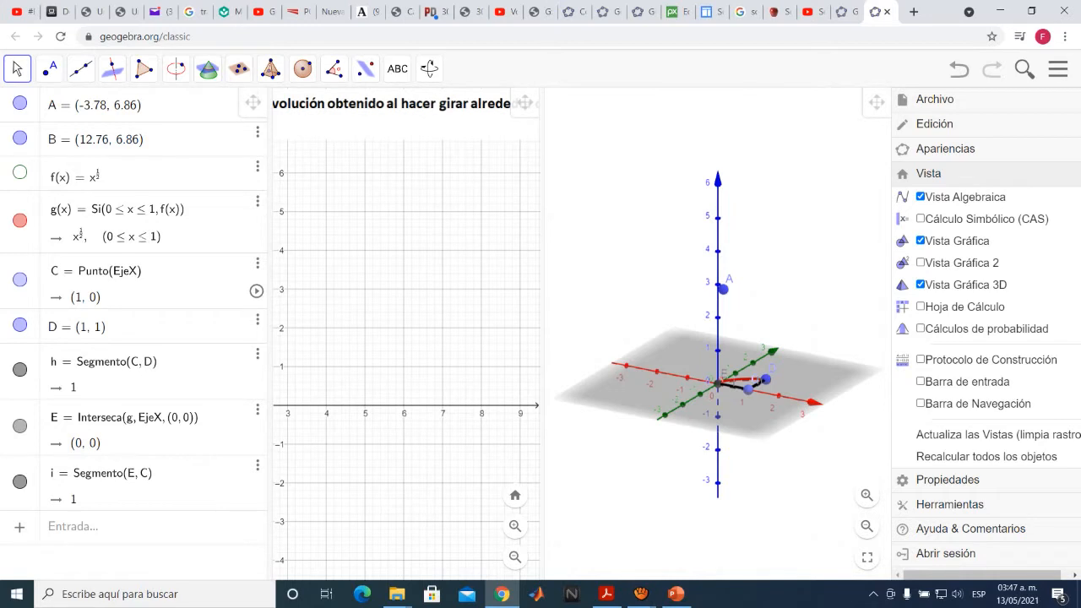
left_click(1059, 70)
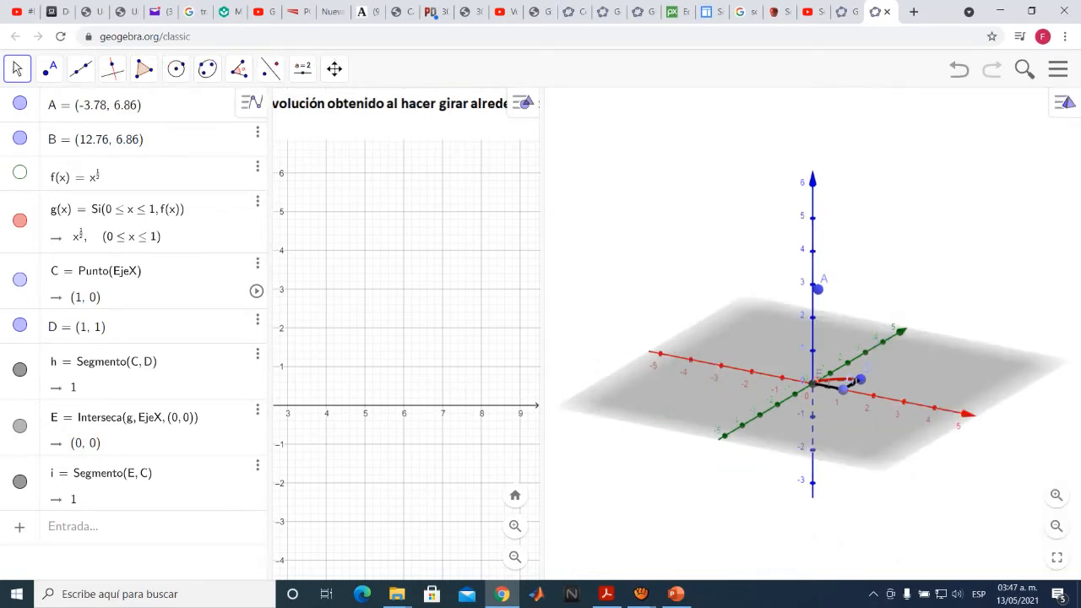
left_click(334, 69)
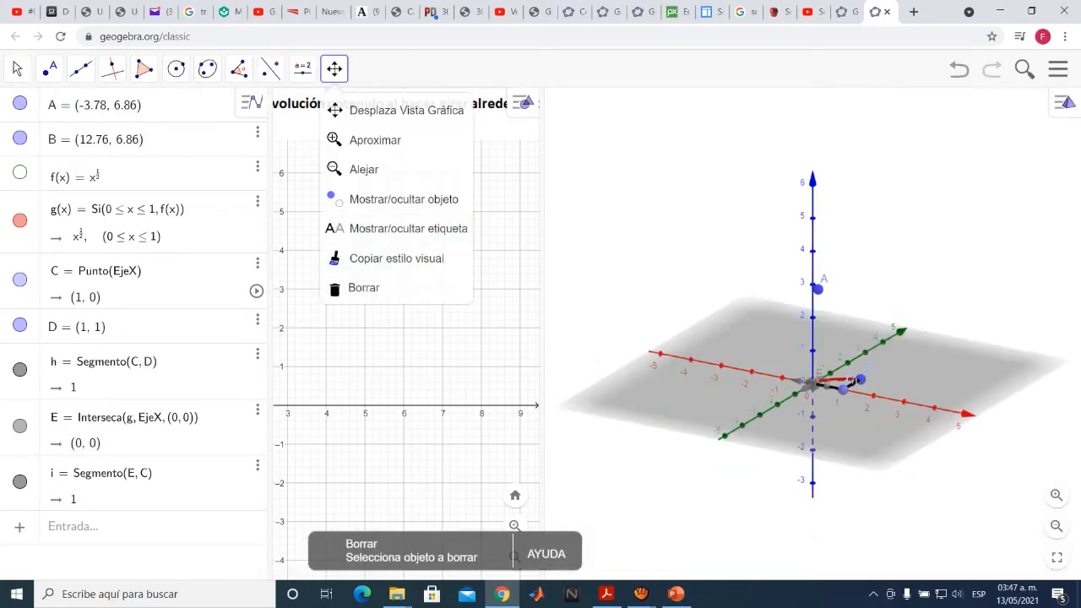
left_click(381, 110)
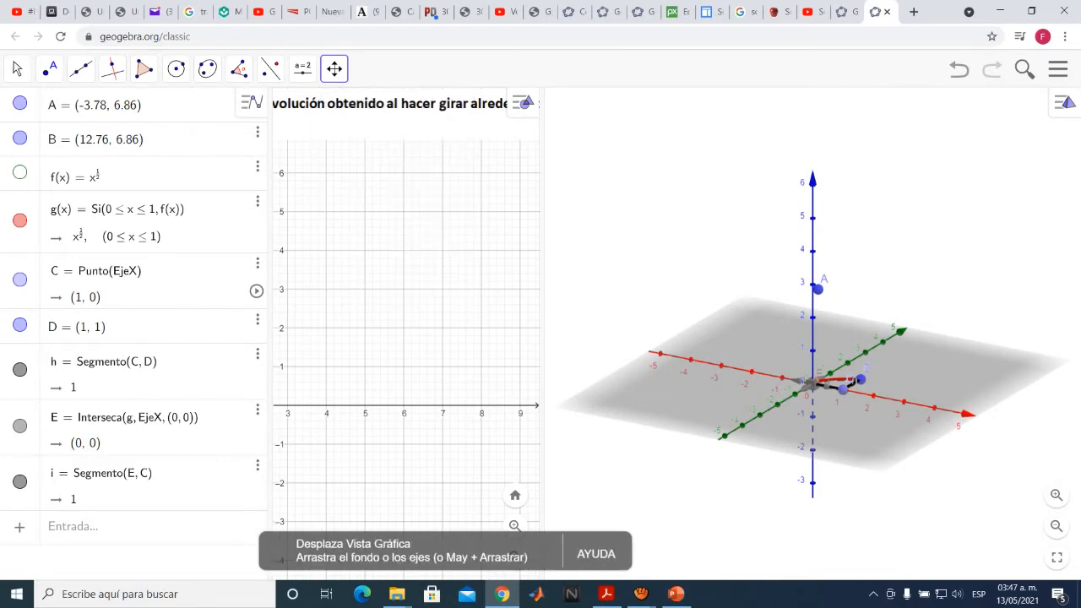
left_click_drag(355, 295, 532, 274)
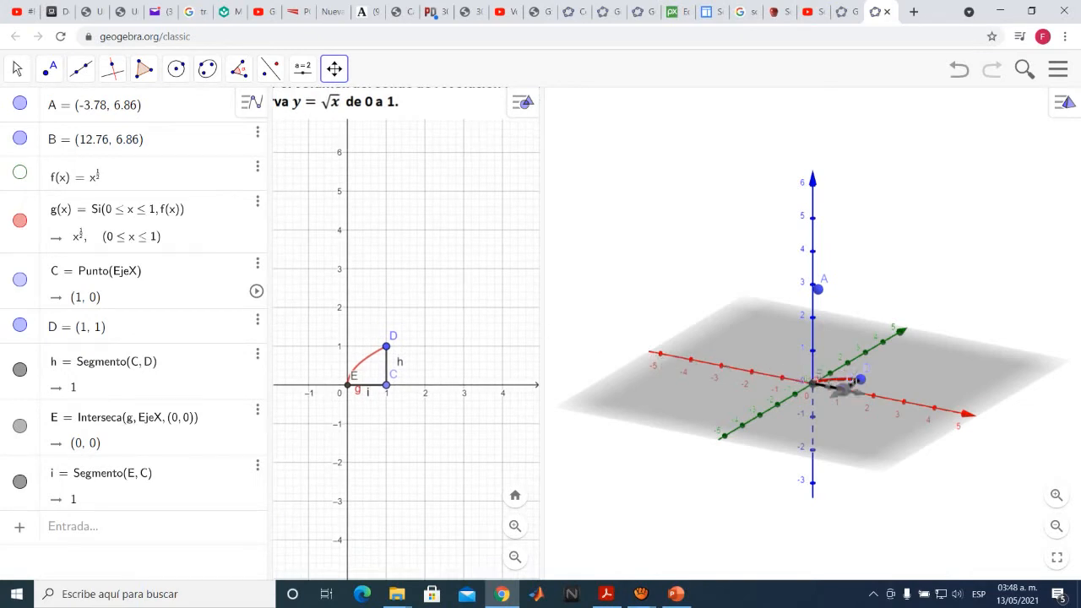
left_click_drag(849, 273, 822, 271)
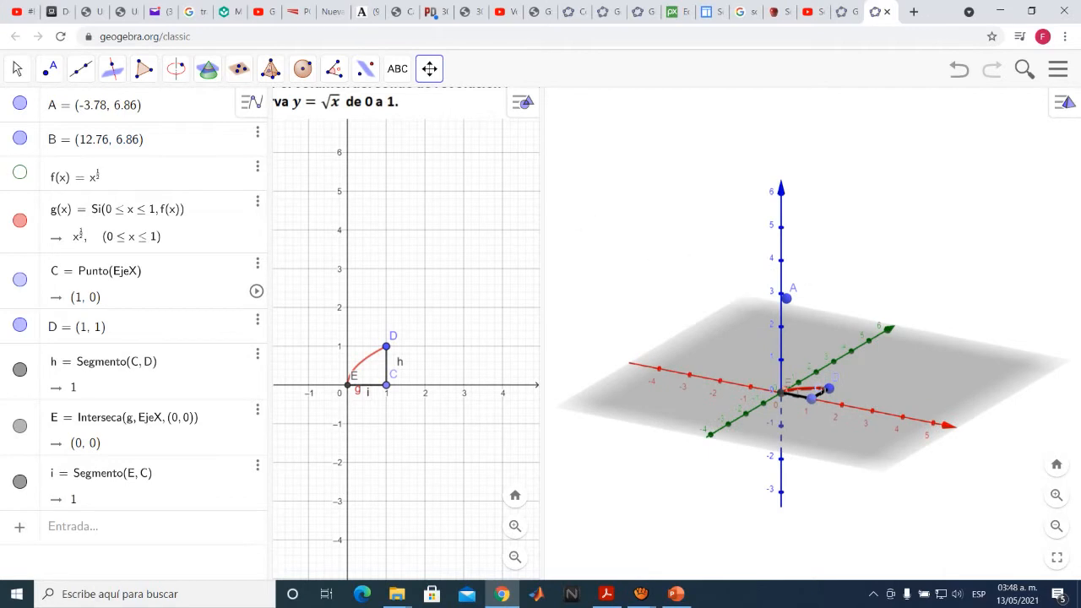
Hide the plane and show the grid in the 3D graphics view, seen from above
left_click(429, 69)
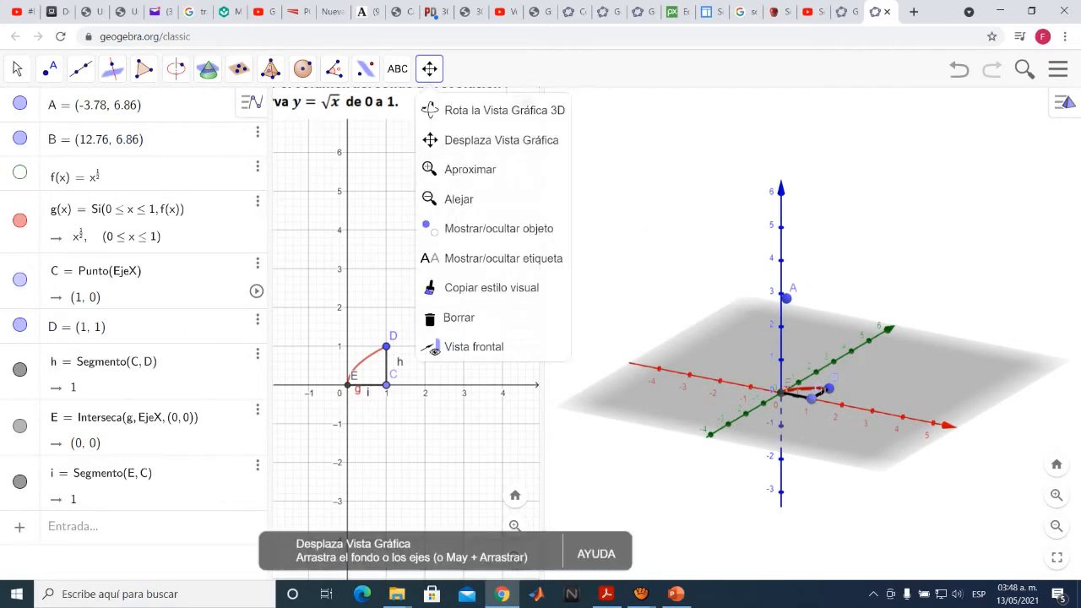
left_click(490, 110)
left_click_drag(718, 245, 744, 284)
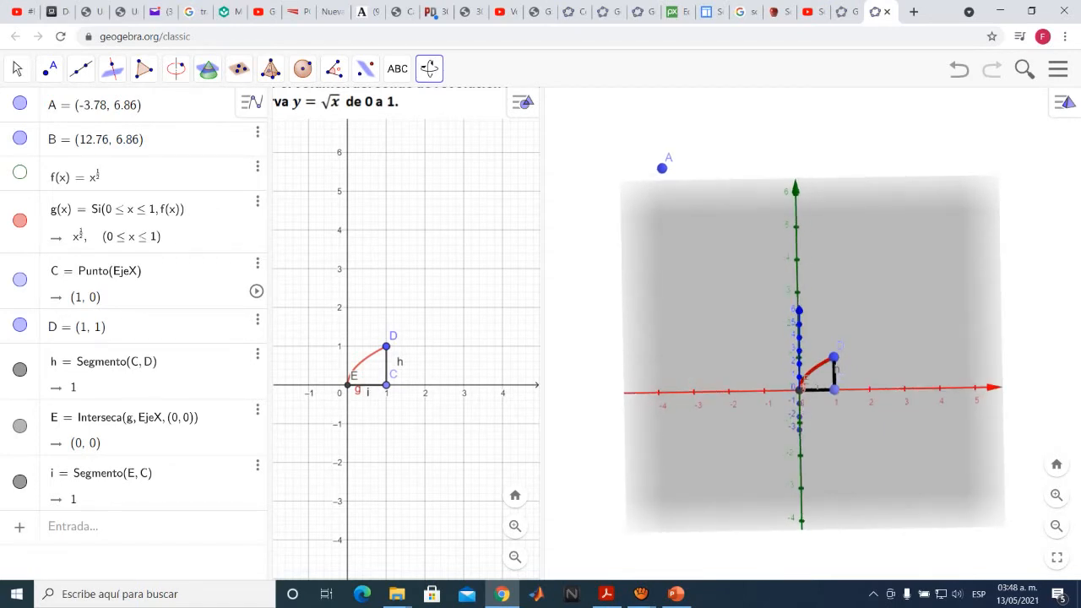
right_click(908, 312)
left_click(955, 350)
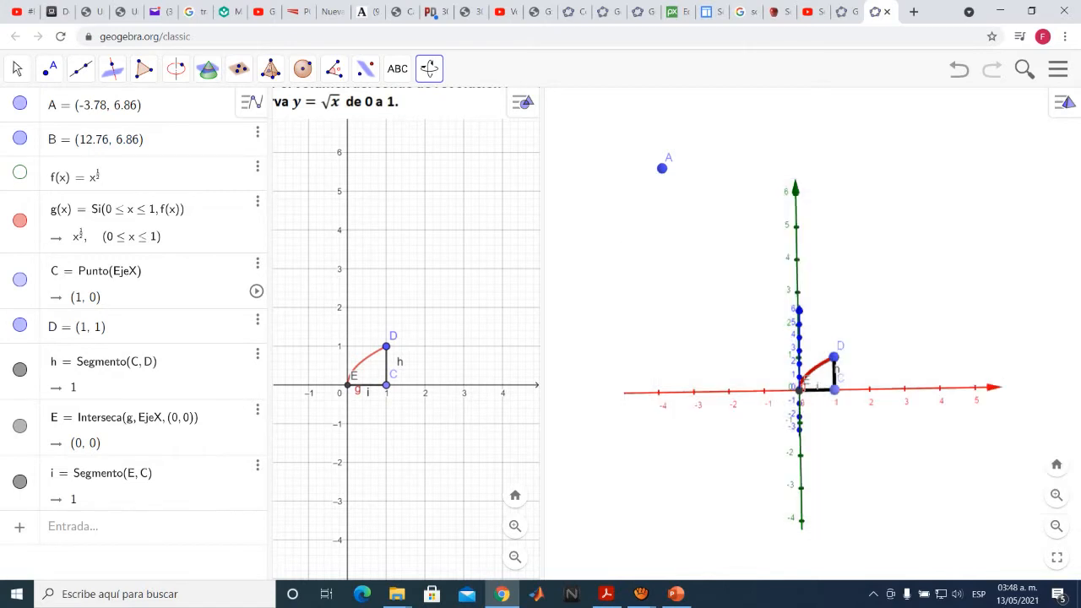
right_click(885, 326)
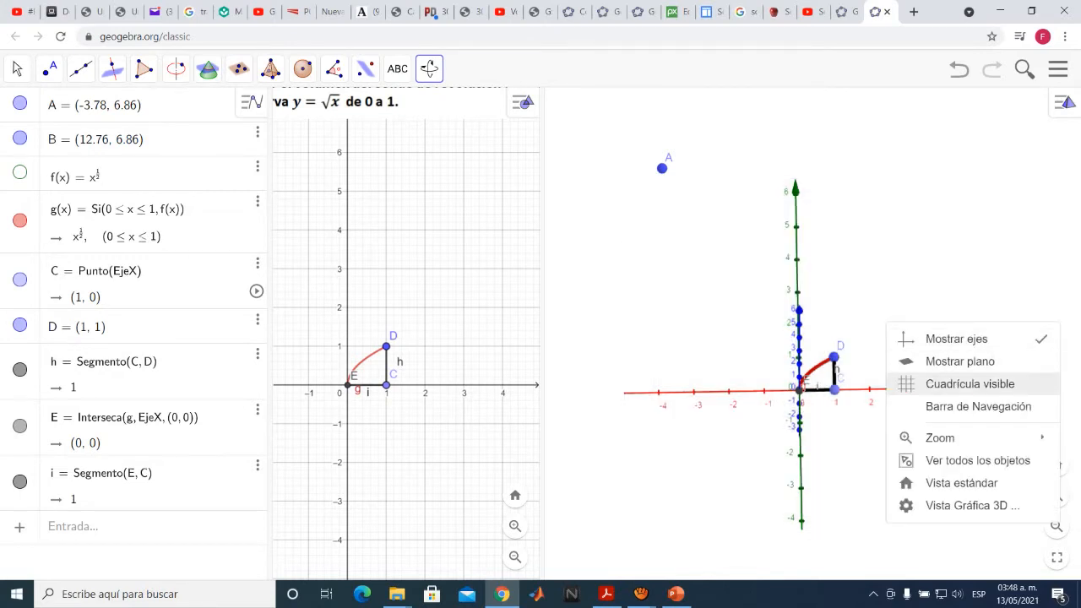
left_click(940, 381)
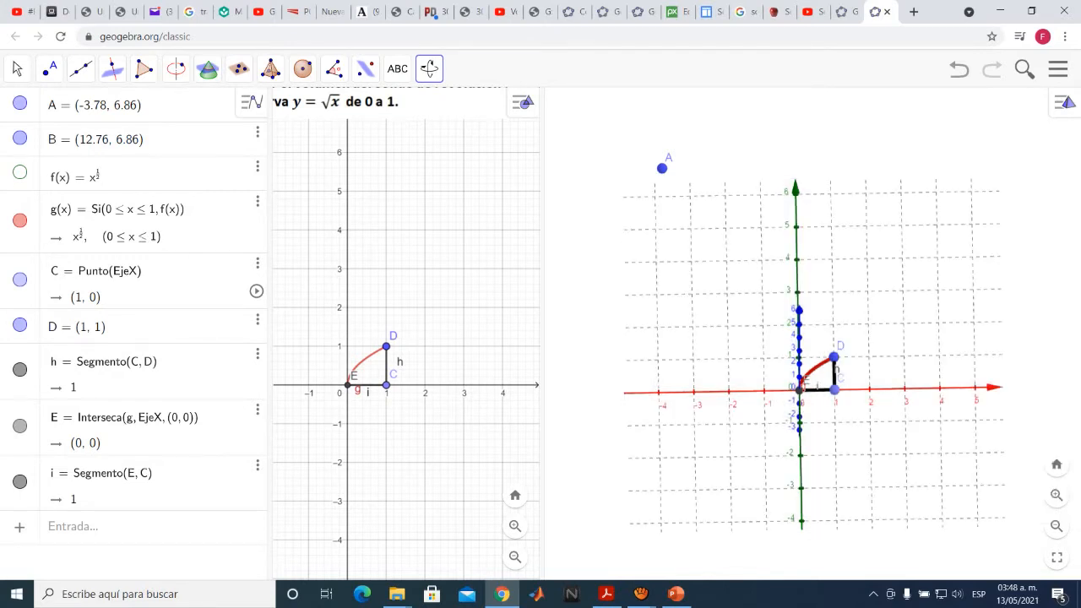
Create an angle slider named n in the 2D graphics view, ranging from 0° to 360° with a 1° increment
left_click_drag(895, 331, 876, 320)
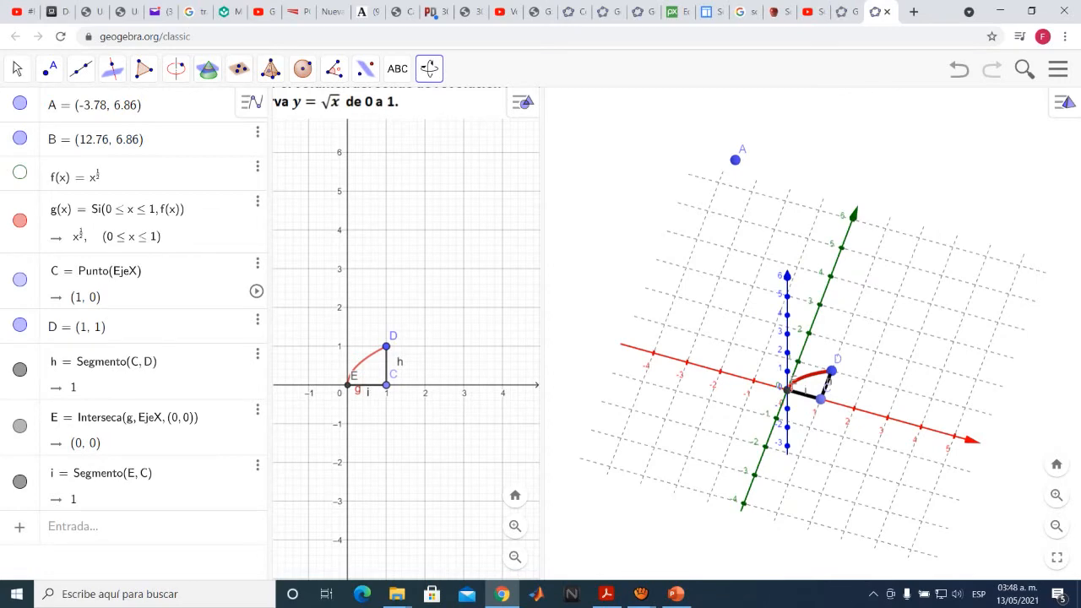
scroll(842, 393, "up", 6)
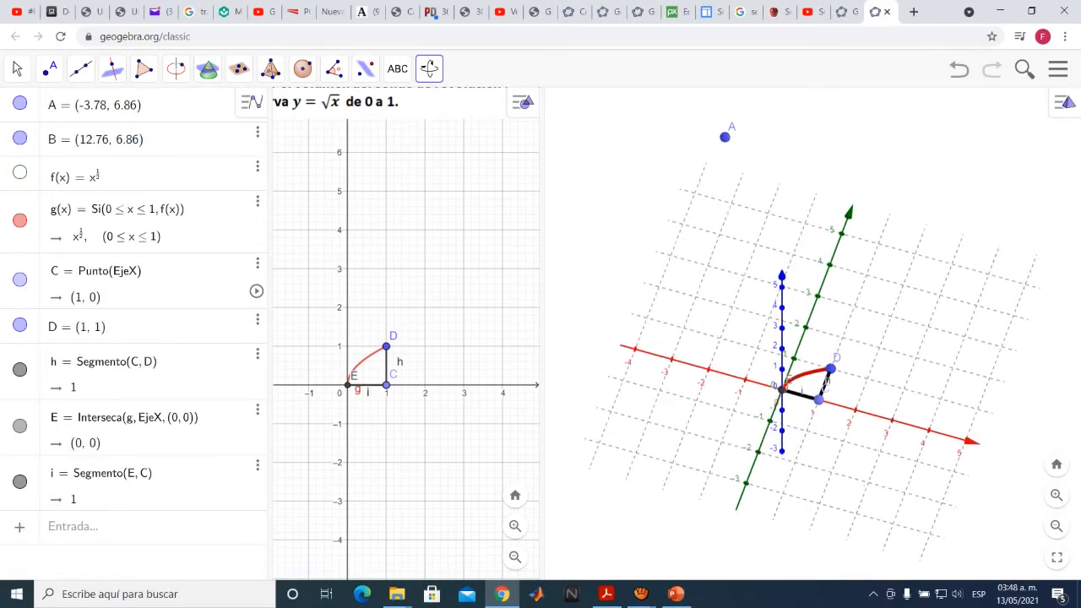
scroll(839, 389, "up", 2)
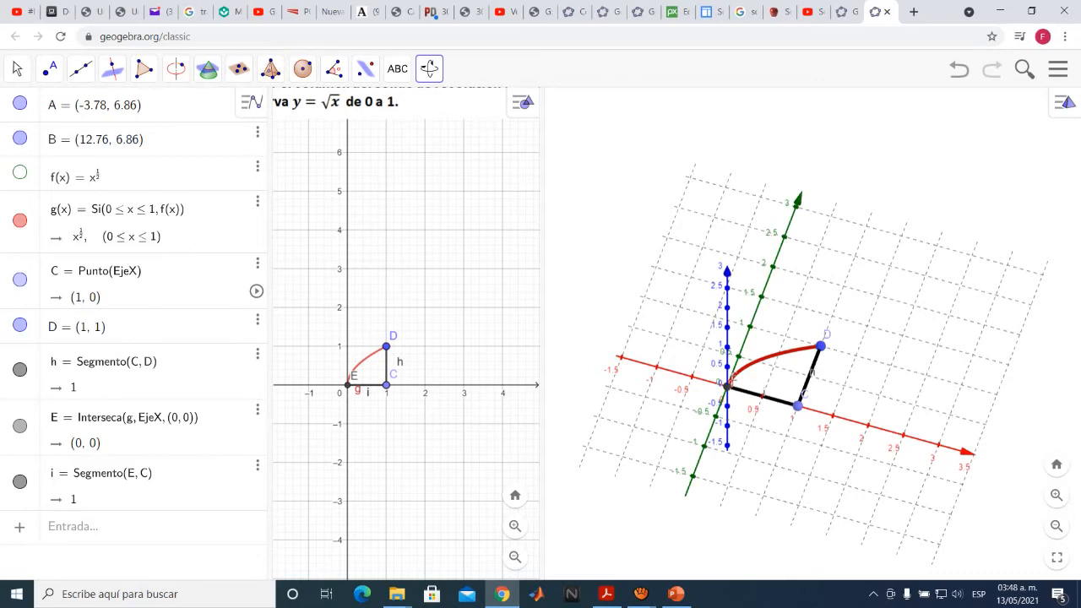
left_click(430, 279)
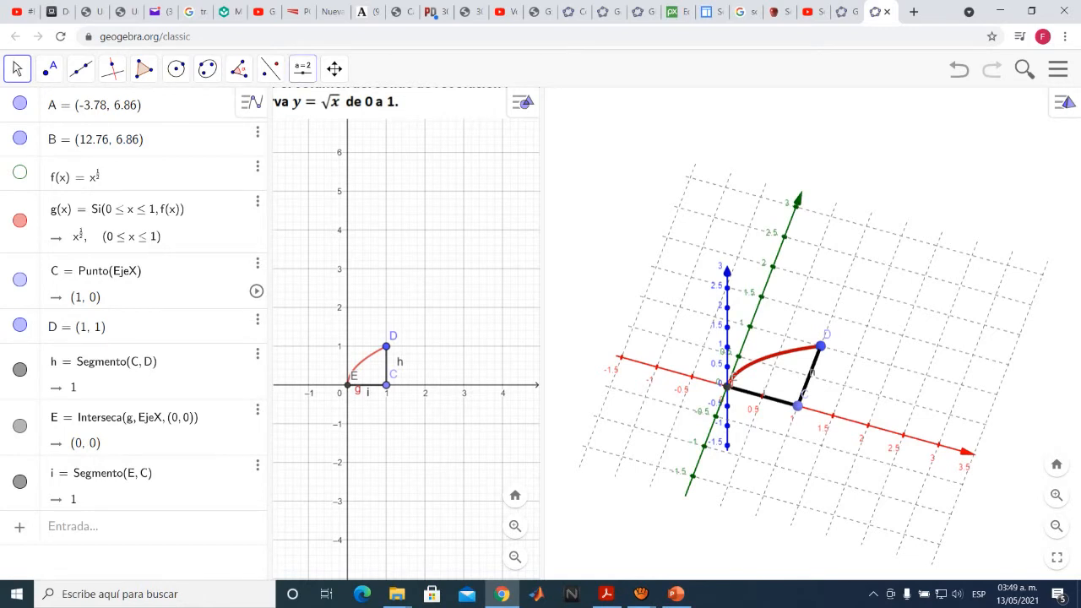
left_click(303, 69)
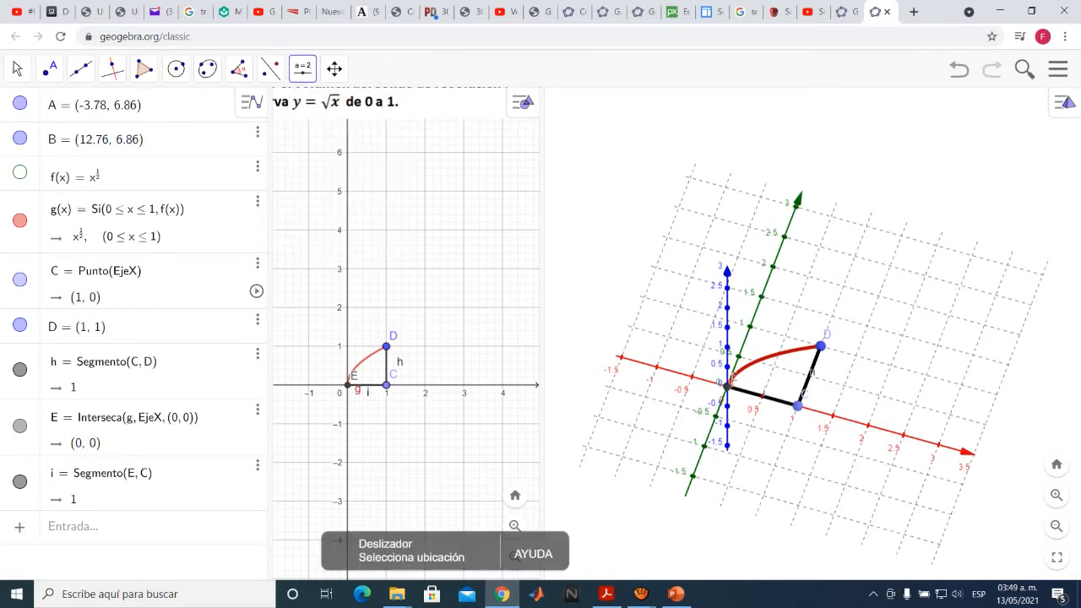
left_click(439, 220)
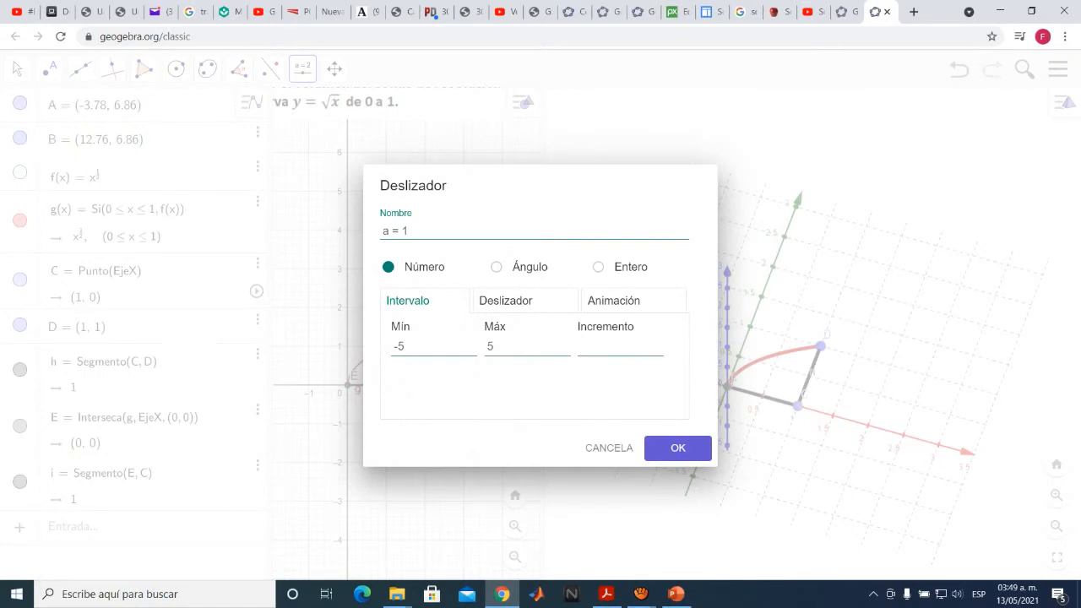
left_click(497, 267)
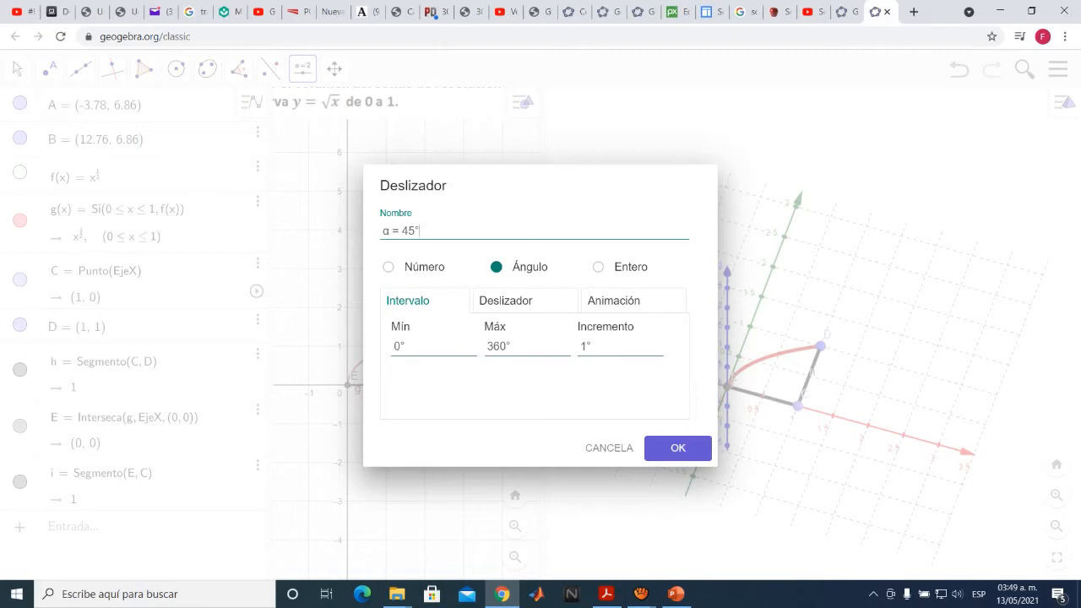
key("ctrl+a")
type("n")
key("Return")
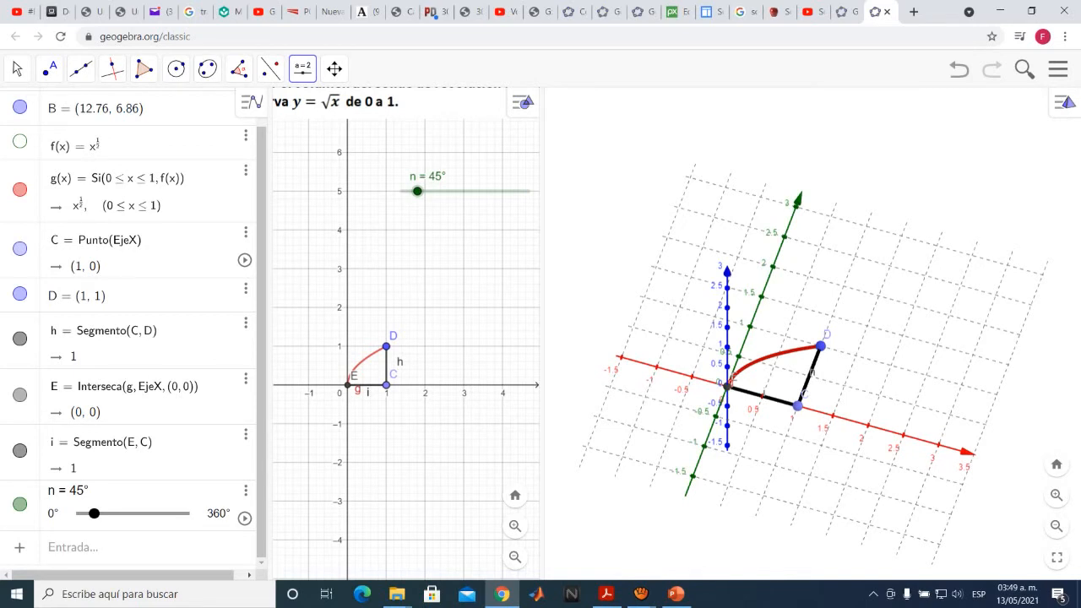
Rotate the root curve g about the segment on the x-axis by the angle n, counterclockwise, in the 3D view
left_click(811, 333)
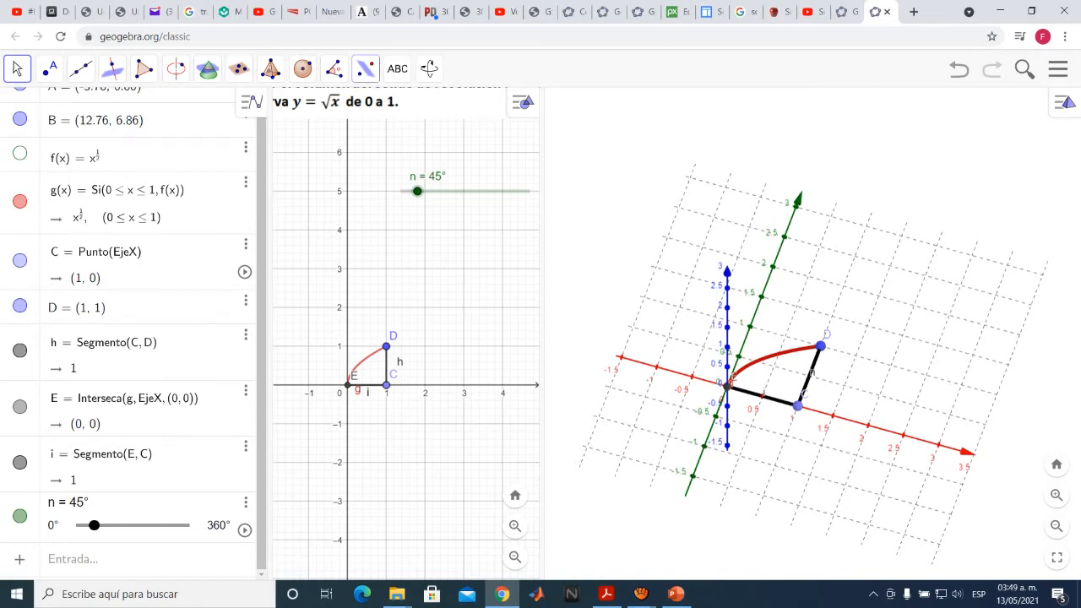
left_click(365, 68)
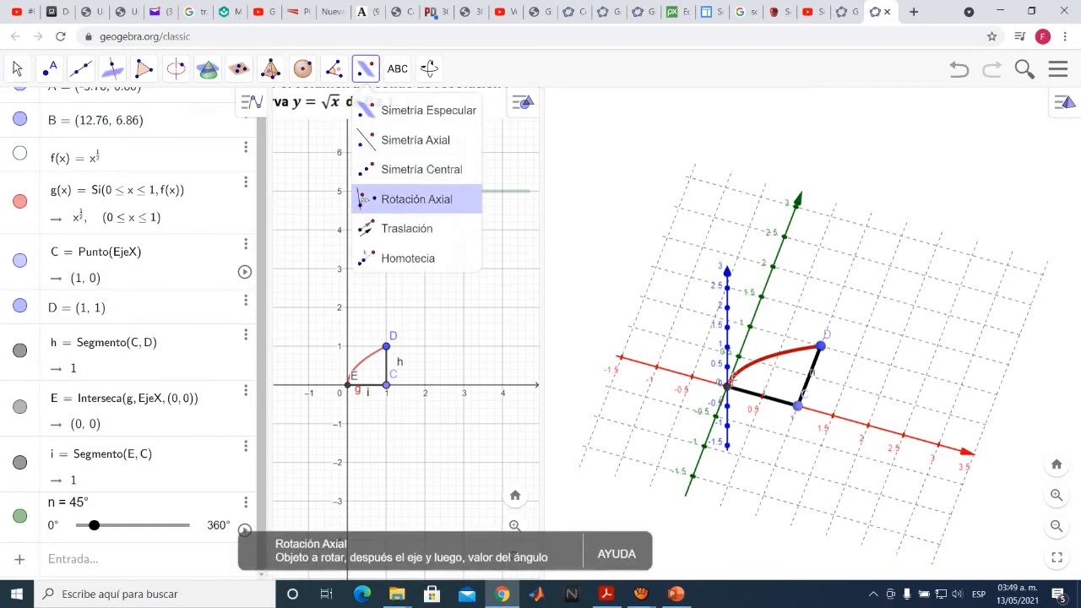
left_click(406, 198)
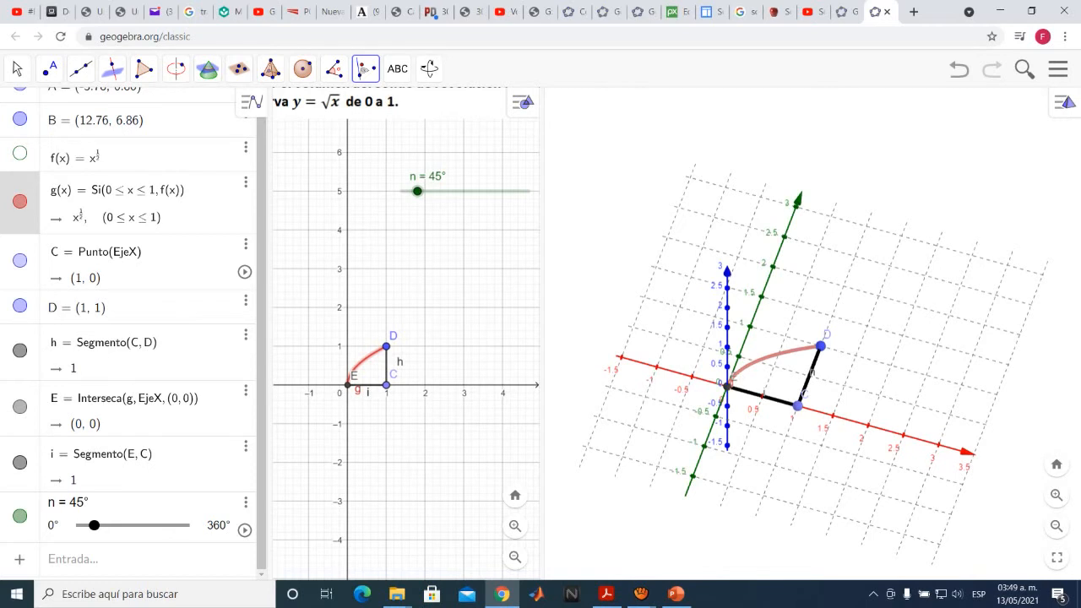
left_click(763, 396)
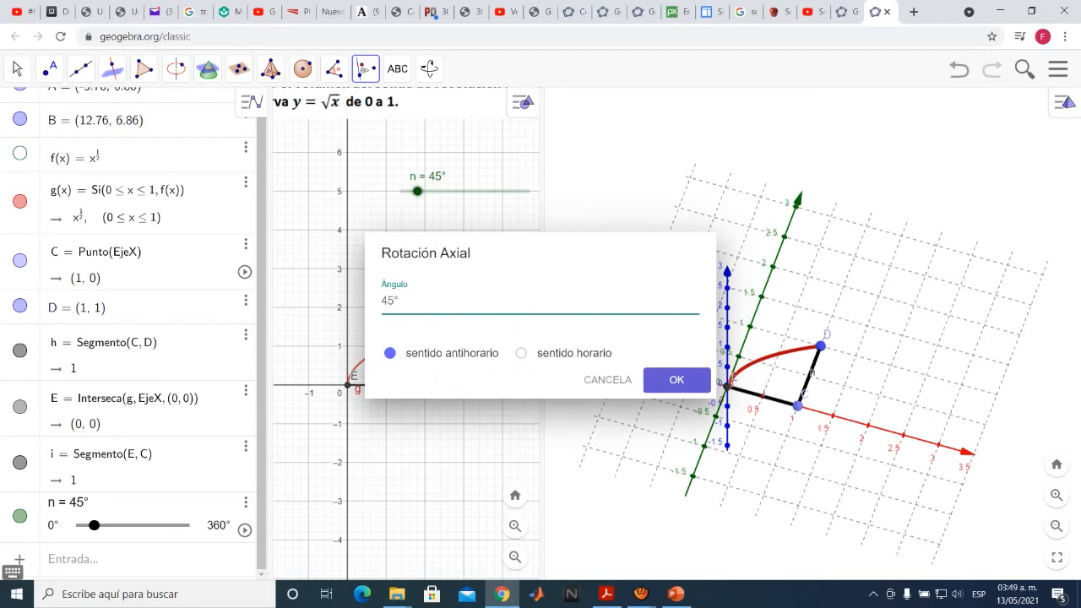
key("BackSpace")
key("BackSpace")
key("BackSpace")
type("n")
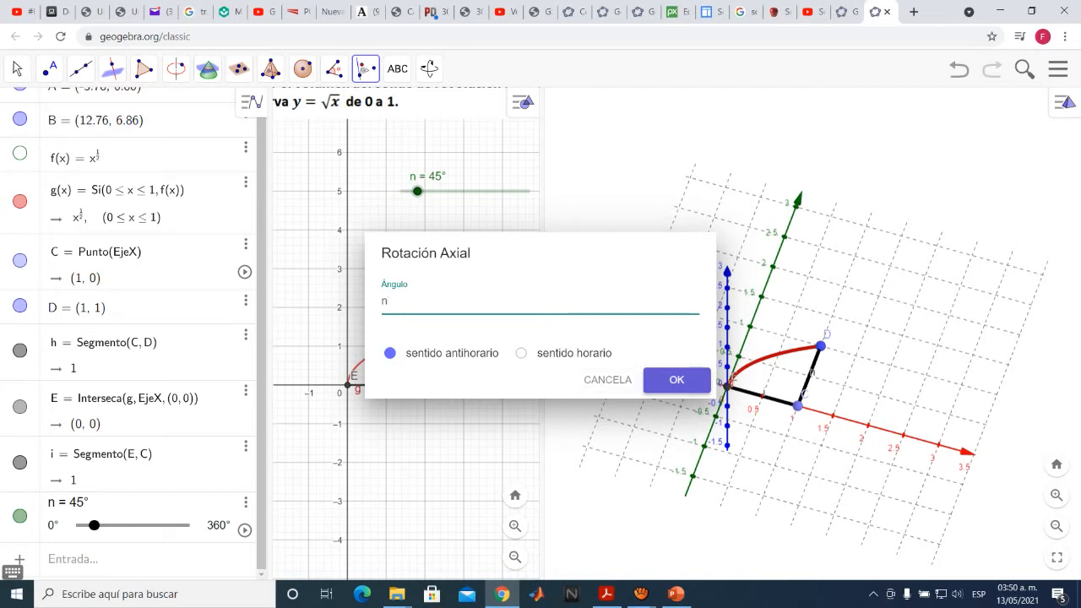
key("Return")
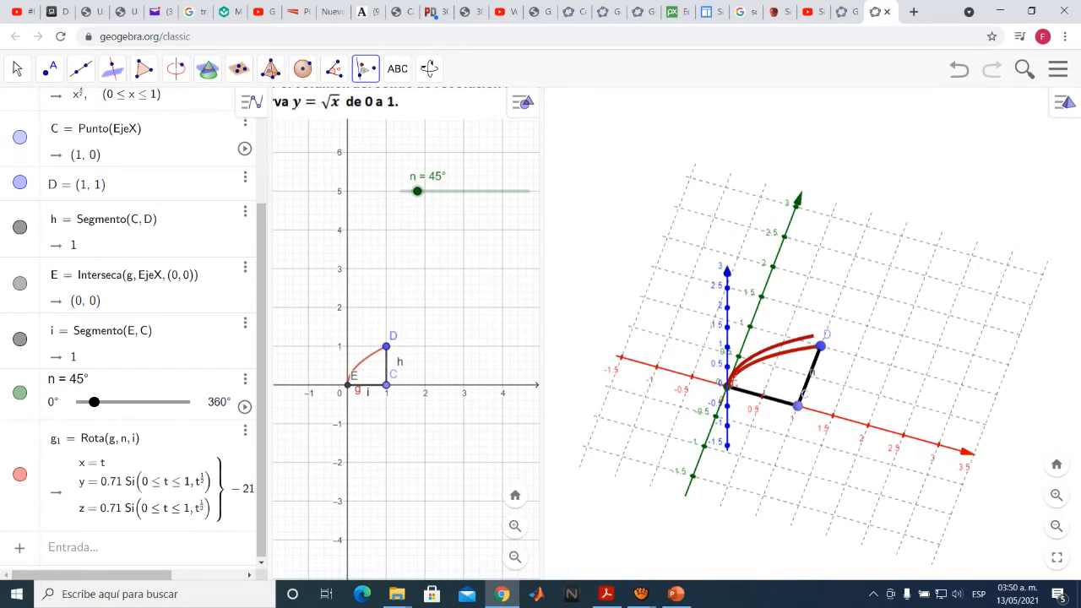
Turn on the trace of the rotated curve and move slider n through 152° to 138°
left_click_drag(94, 402, 125, 402)
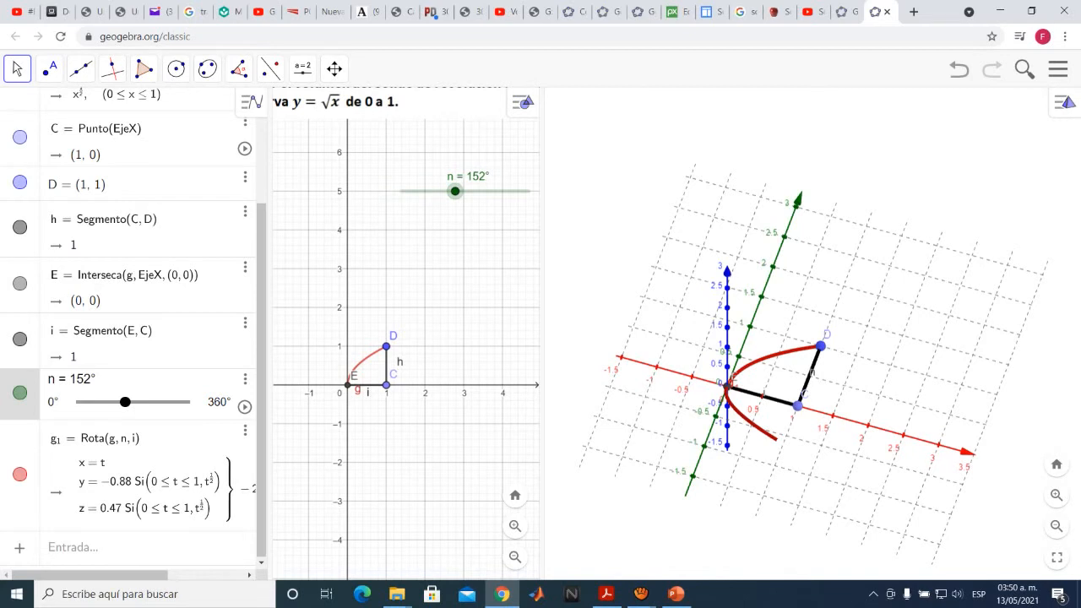
left_click(754, 425)
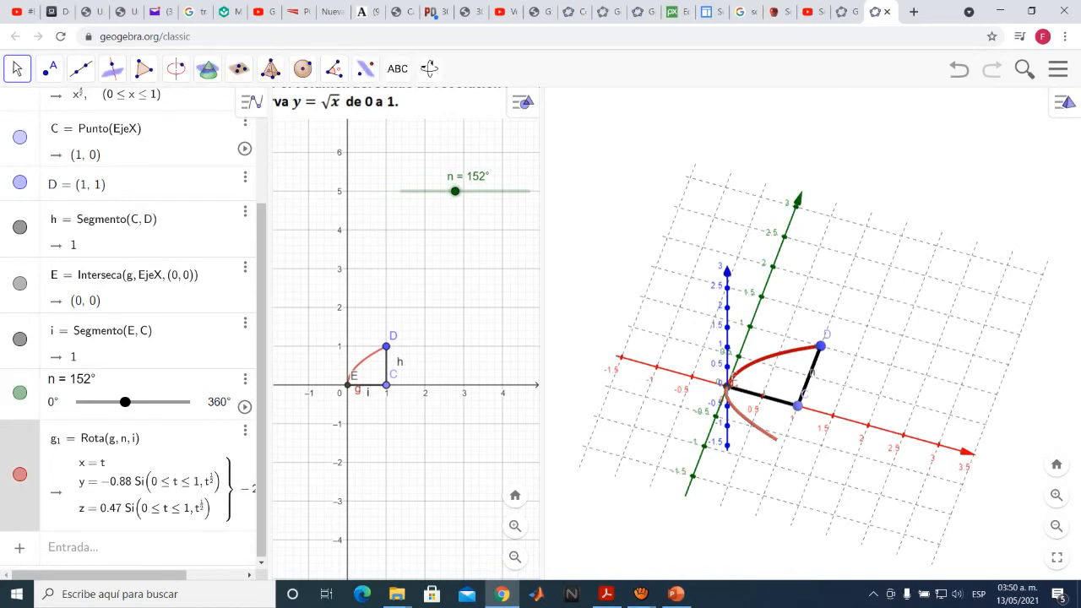
right_click(757, 425)
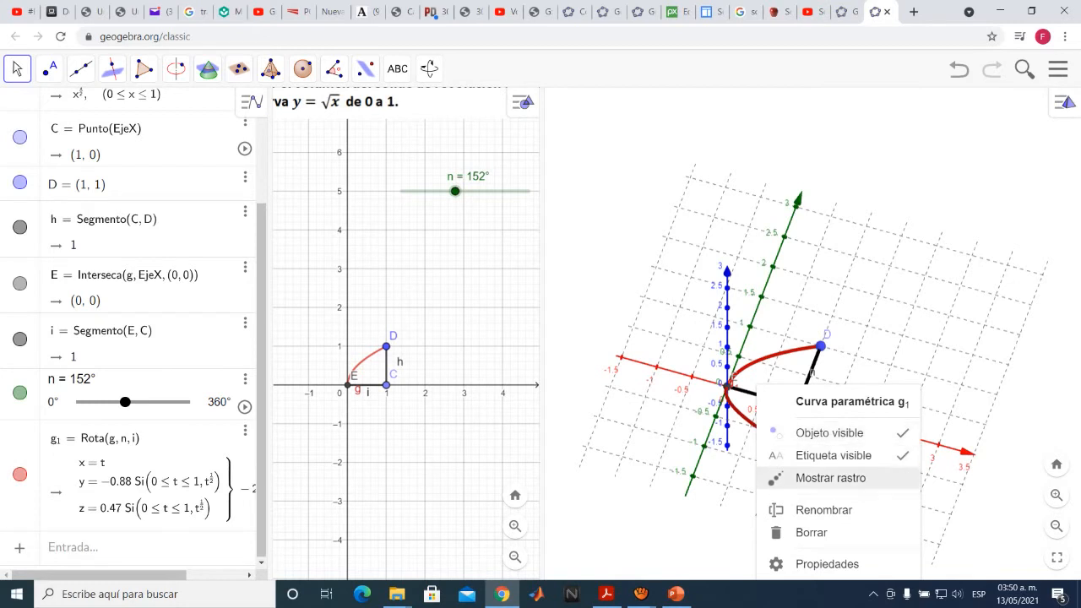
left_click(831, 479)
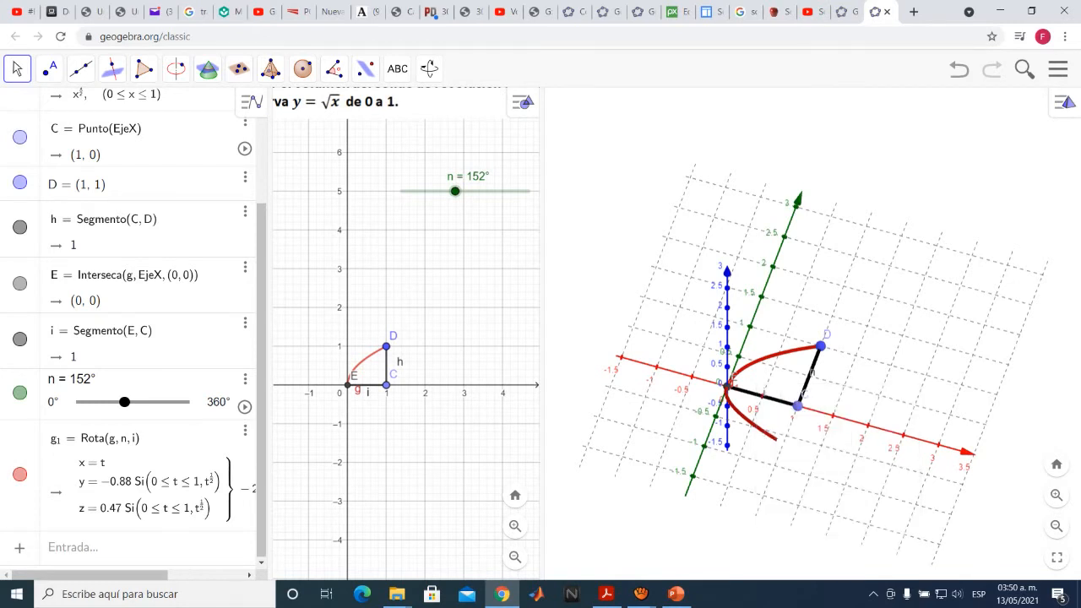
mouse_move(456, 191)
left_mouse_down()
mouse_move(470, 191)
mouse_move(451, 191)
left_mouse_up()
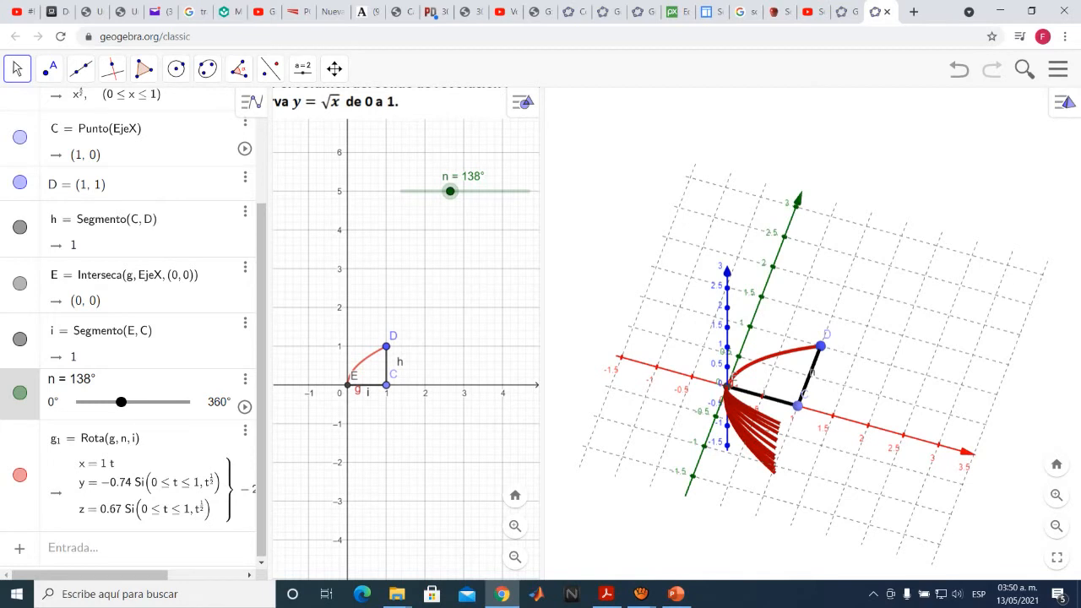
Rotate the vertical segment h between points C and D about the x-axis by the angle n, counterclockwise
left_click(861, 329)
left_click(365, 68)
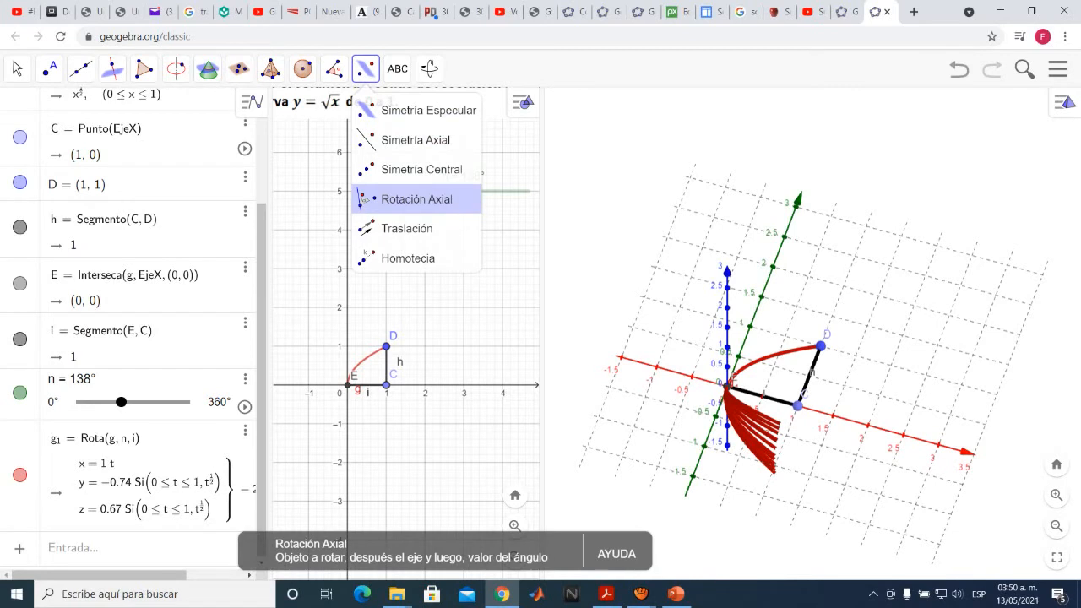
left_click(406, 199)
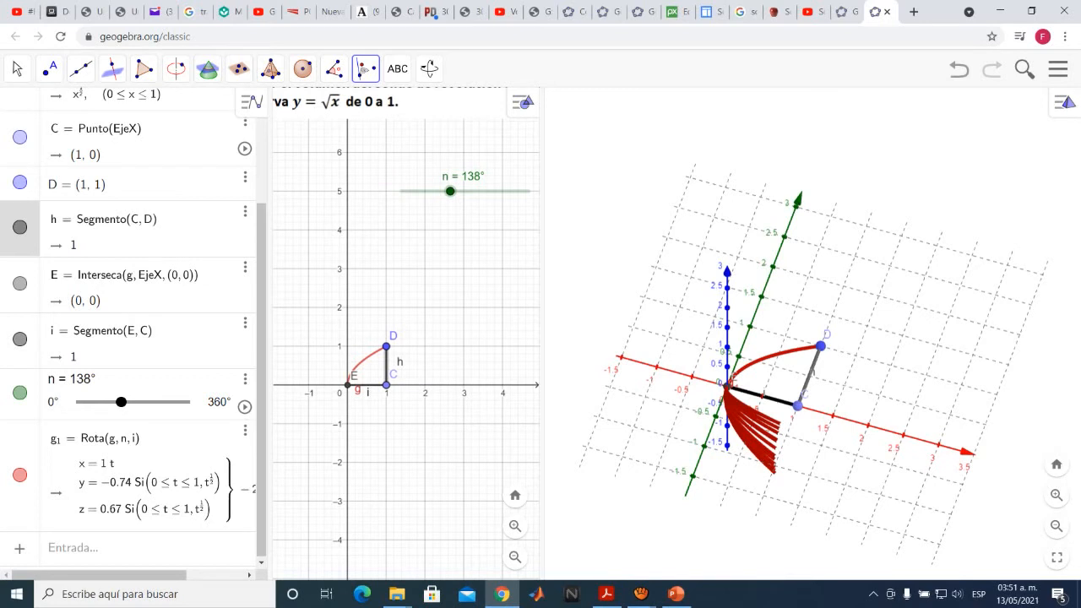
left_click(762, 396)
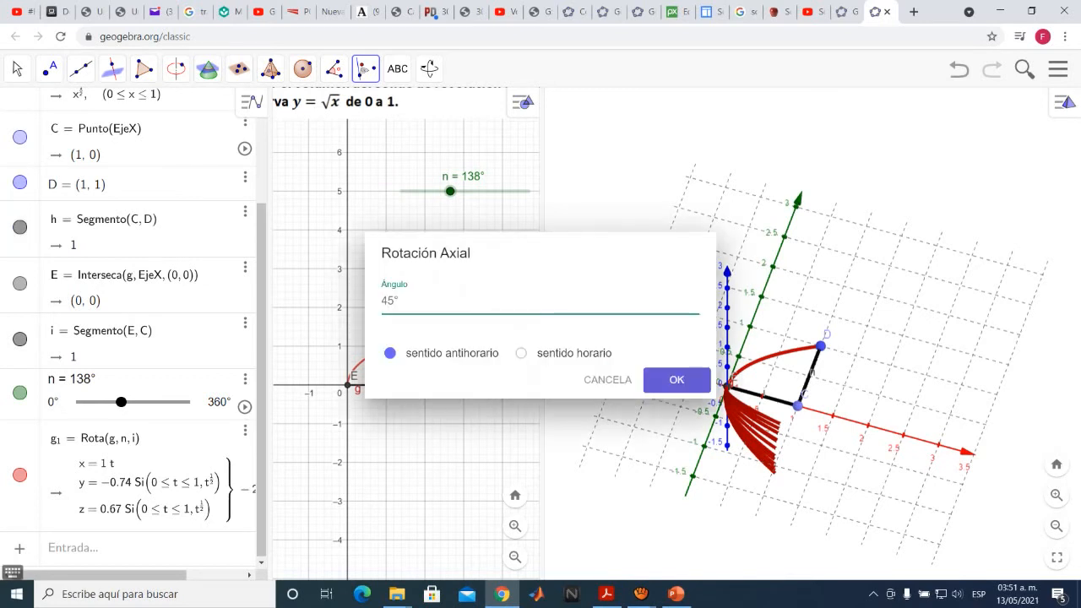
key("BackSpace")
key("BackSpace")
key("BackSpace")
type("n")
left_click(677, 380)
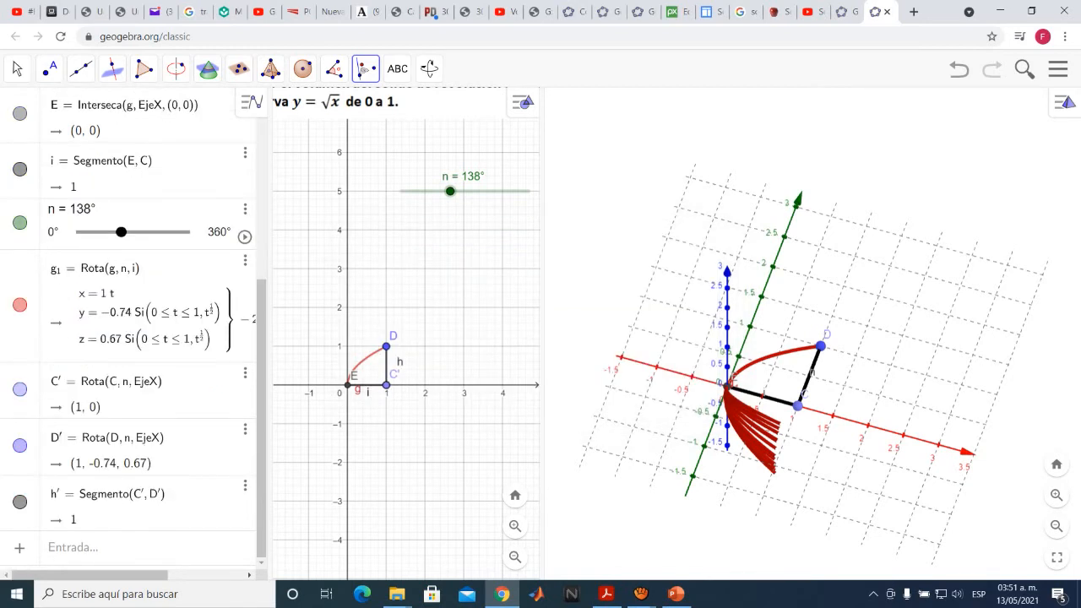
Turn on the trace of the rotated segment and move slider n through 66° to 28°
left_click_drag(450, 191, 425, 191)
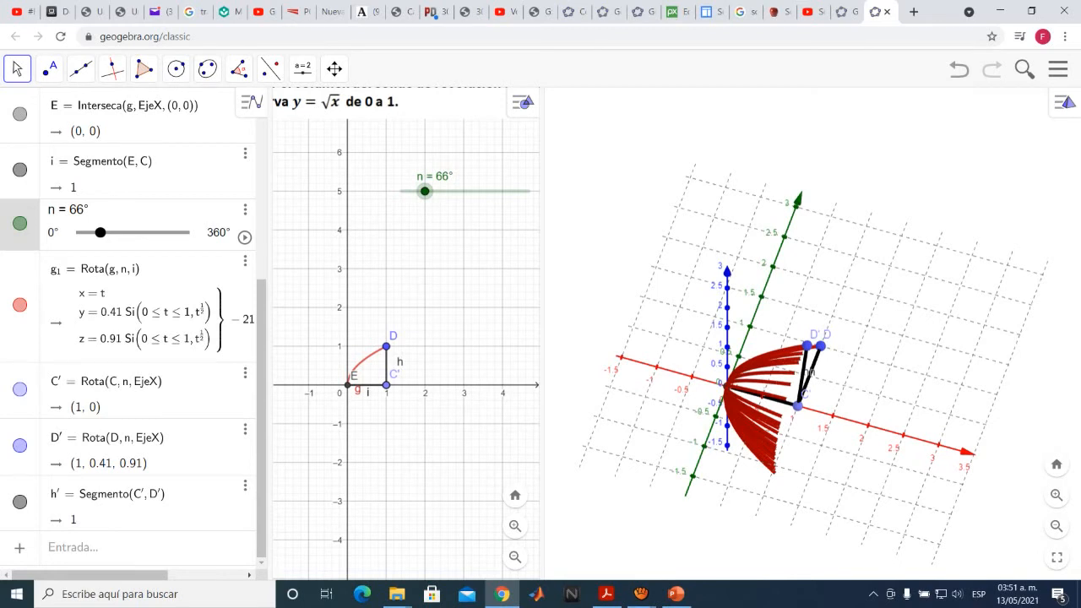
right_click(804, 374)
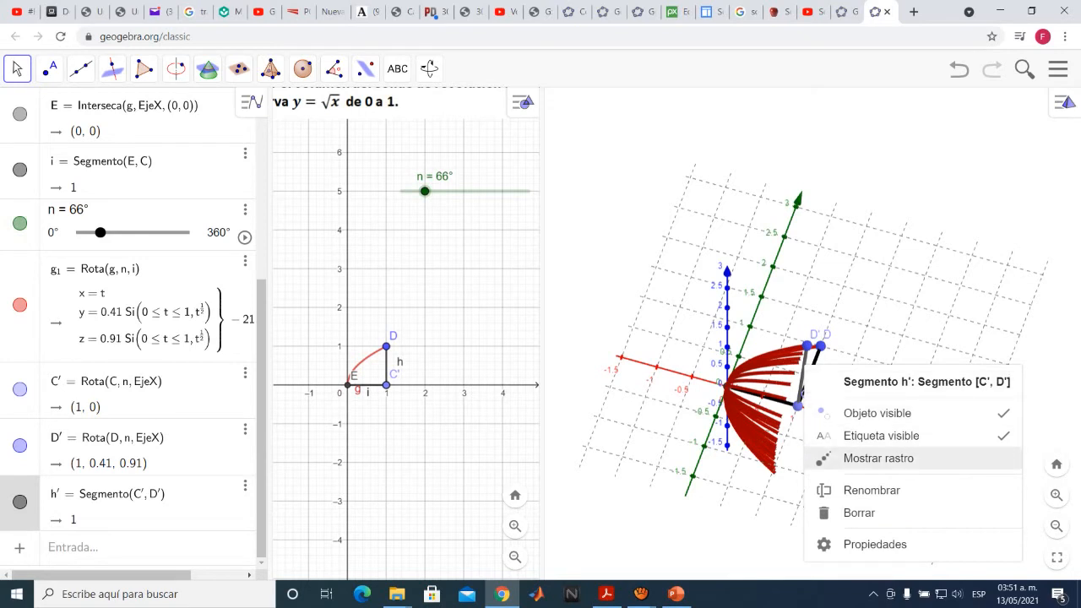
left_click(878, 458)
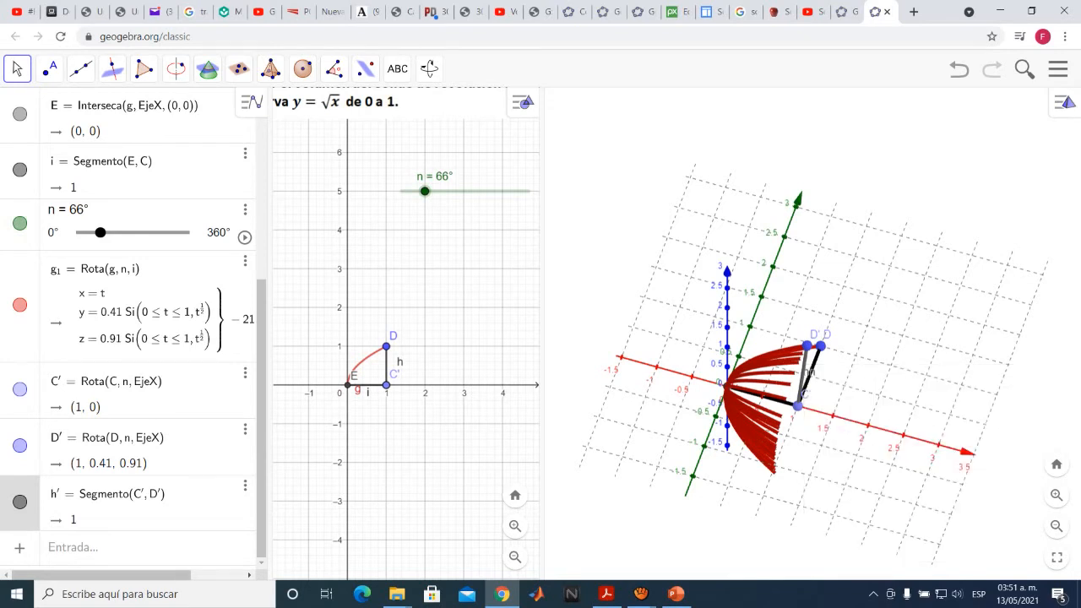
mouse_move(425, 191)
left_mouse_down()
mouse_move(455, 191)
mouse_move(411, 191)
left_mouse_up()
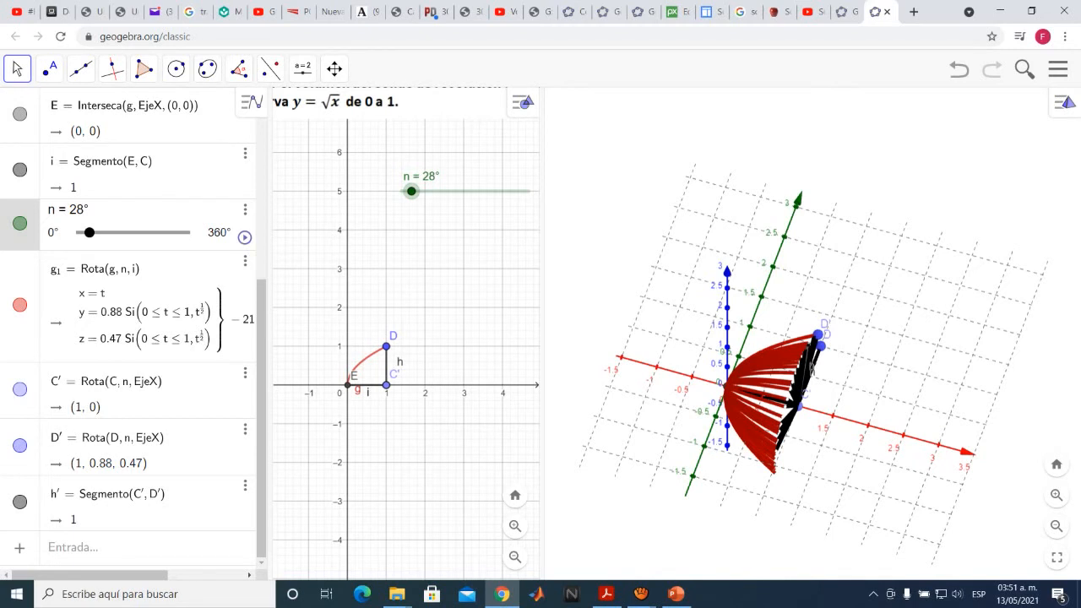
Animate the angle slider n so the traces sweep out the full solid of revolution in the 3D view
right_click(433, 254)
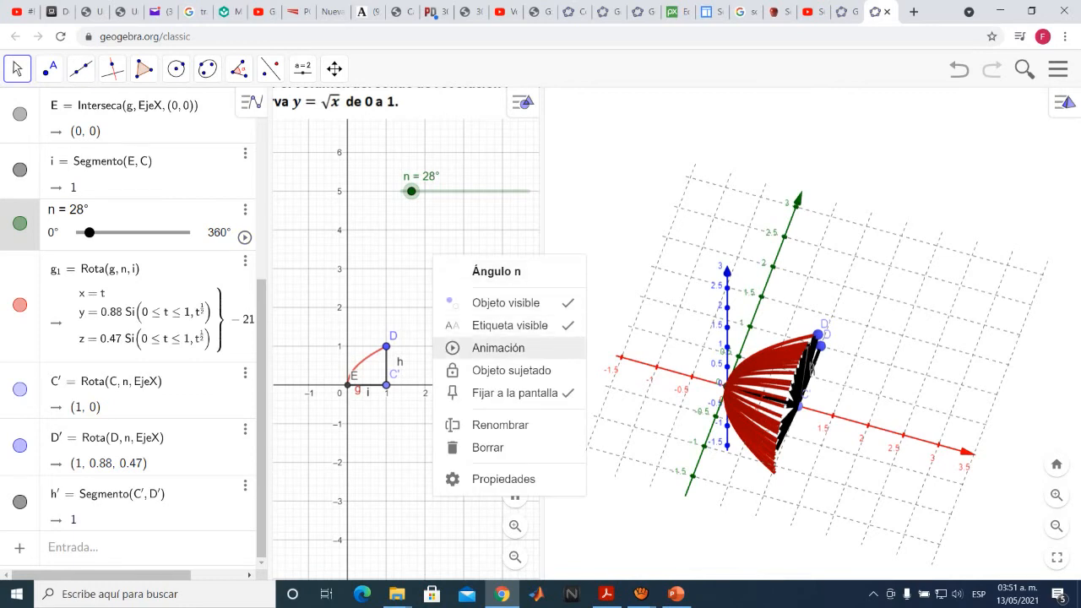
left_click(499, 348)
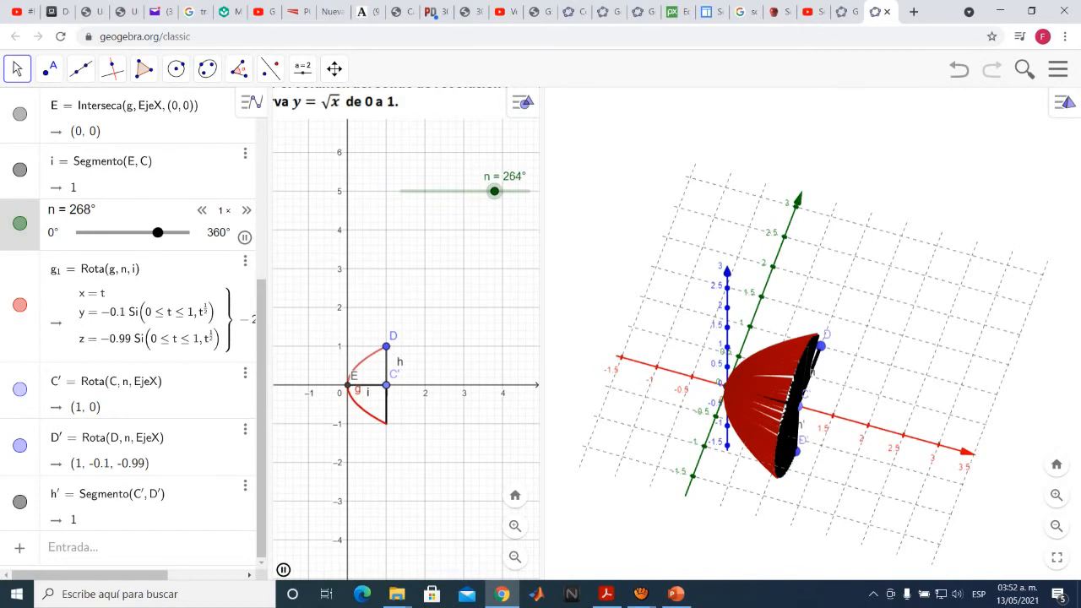
left_click_drag(879, 406, 850, 388)
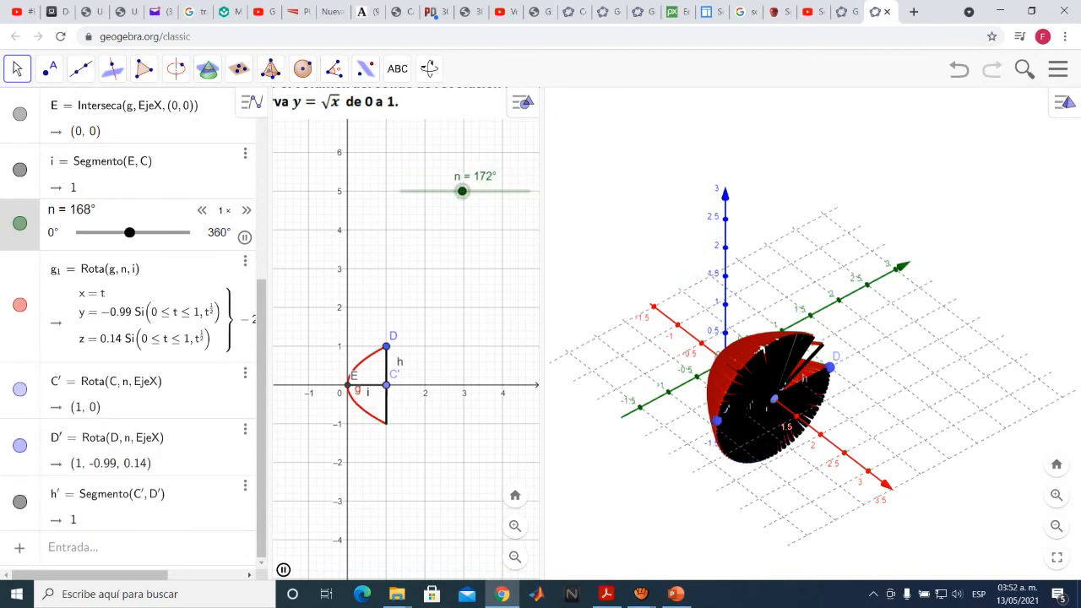
left_click_drag(850, 388, 868, 364)
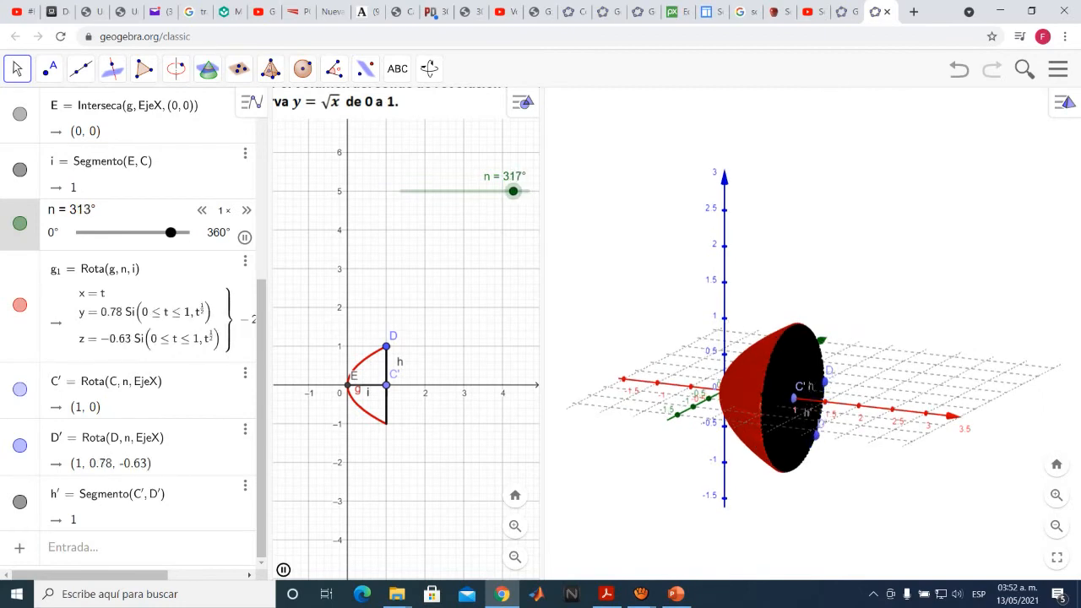
mouse_move(869, 364)
left_mouse_down()
mouse_move(882, 358)
mouse_move(869, 374)
left_mouse_up()
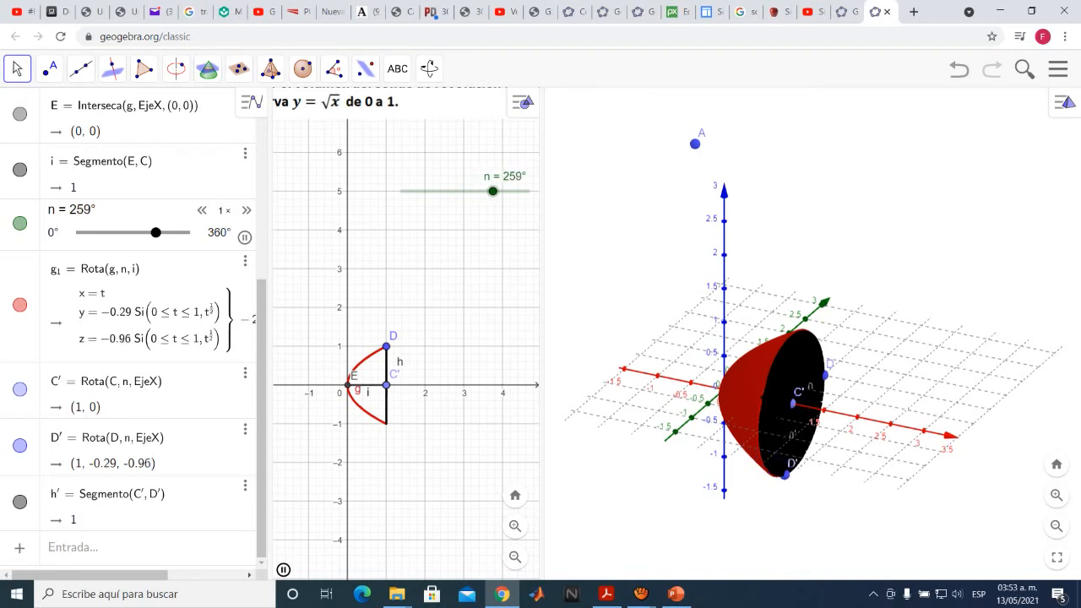
Enter a definite Integral command with lower and upper limits, using pi*f(x)^2 as its function
scroll(126, 330, "up", 6)
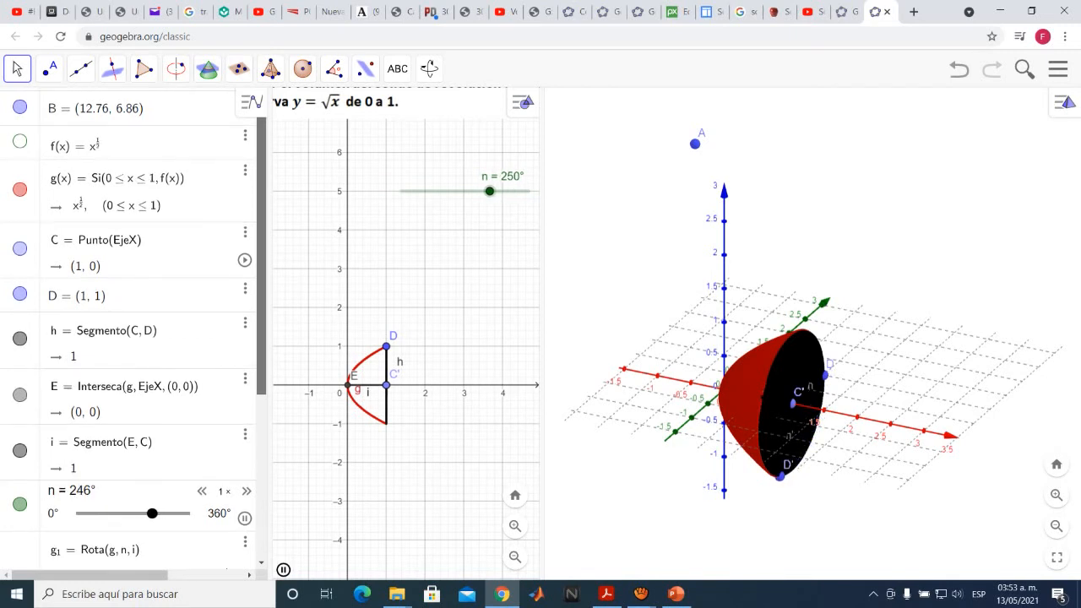
scroll(127, 329, "down", 5)
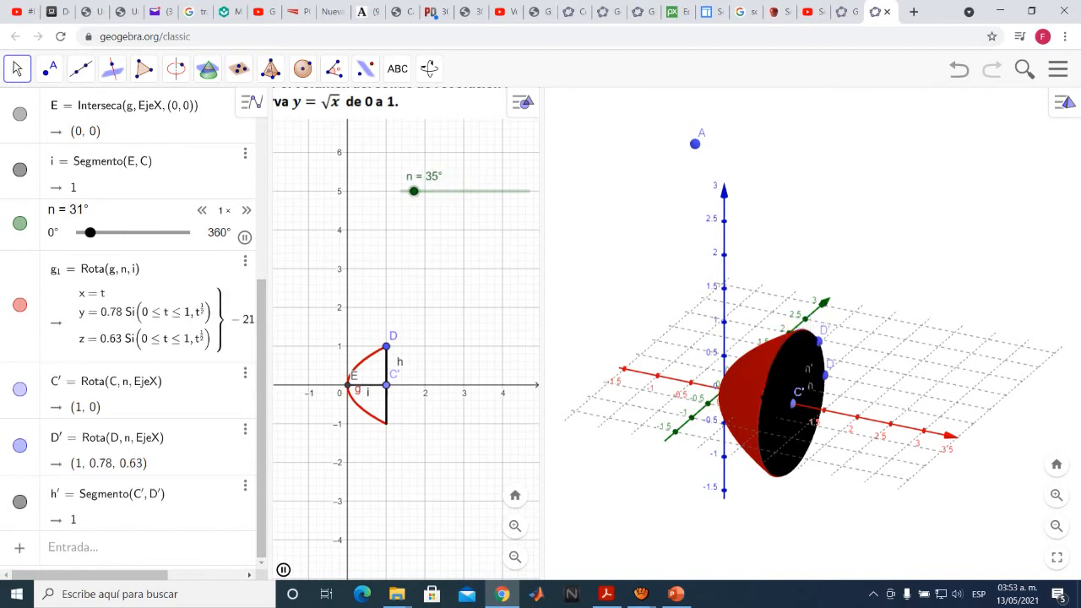
left_click(93, 548)
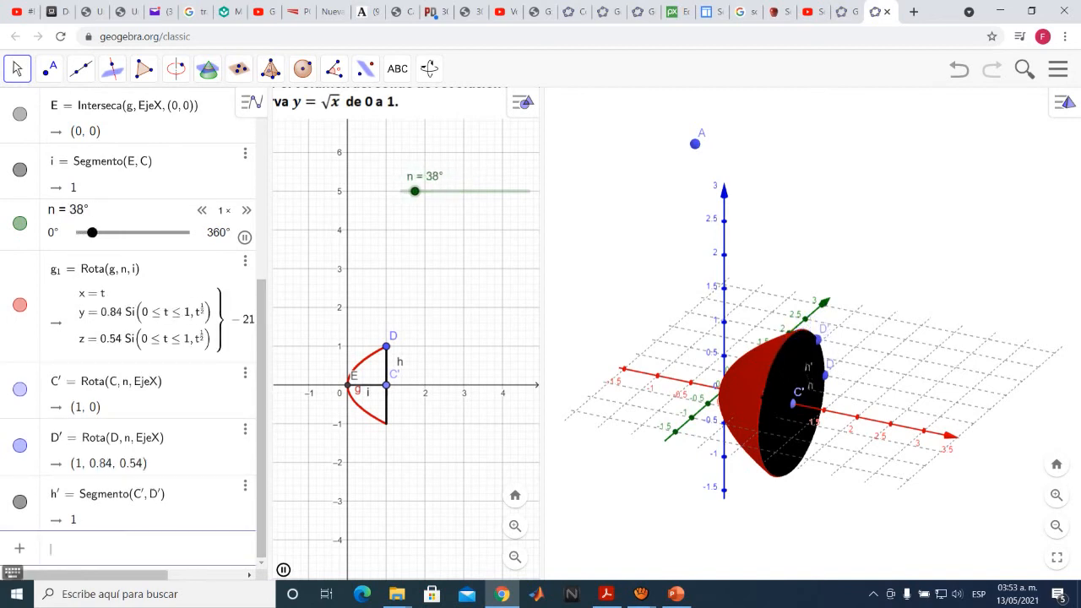
type("Inte")
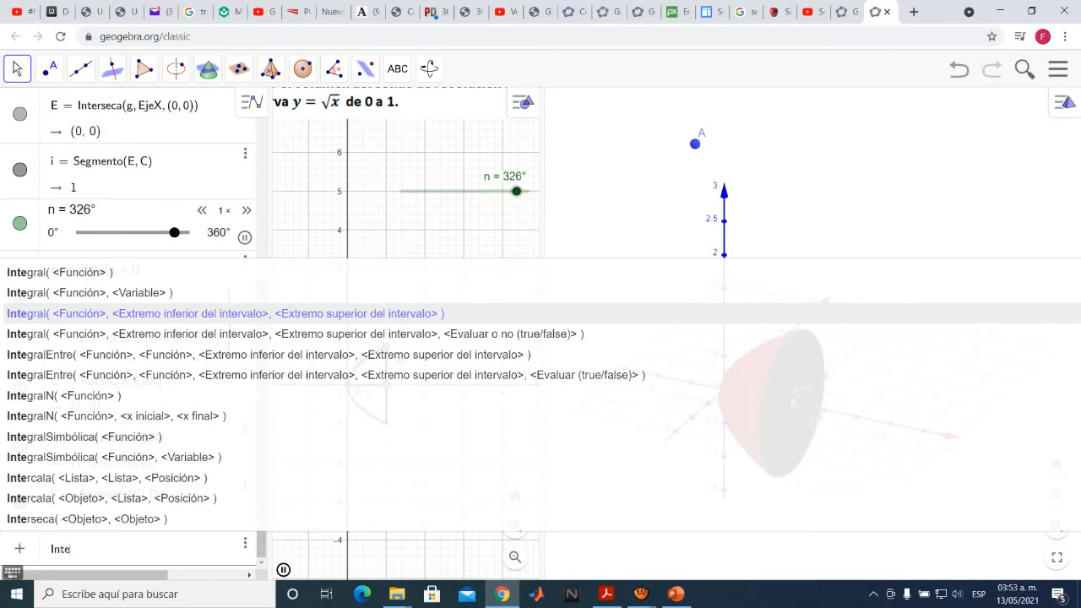
key("Return")
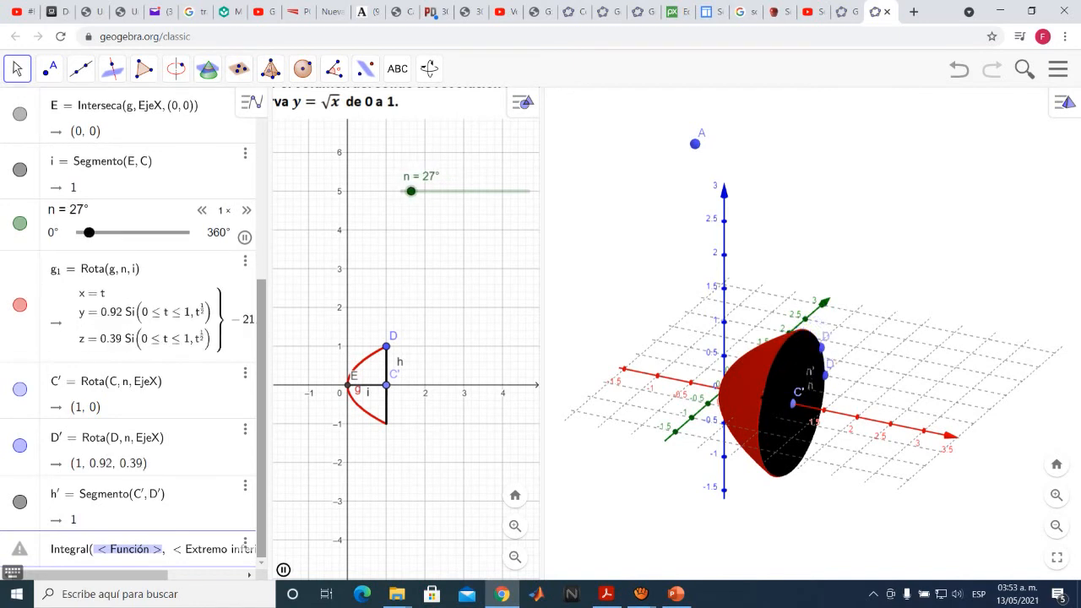
type("pi")
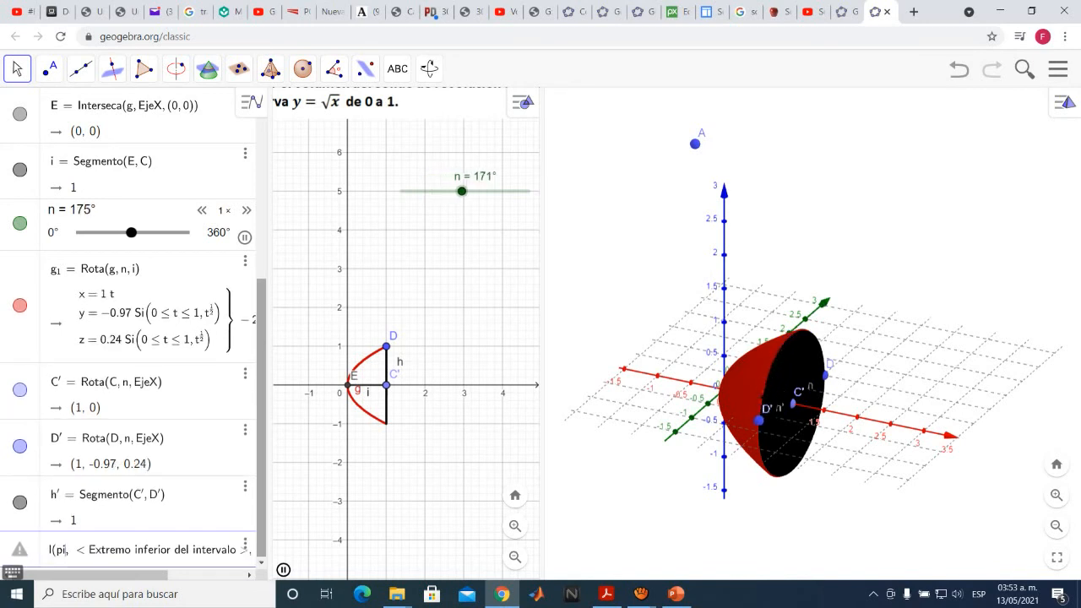
type("*")
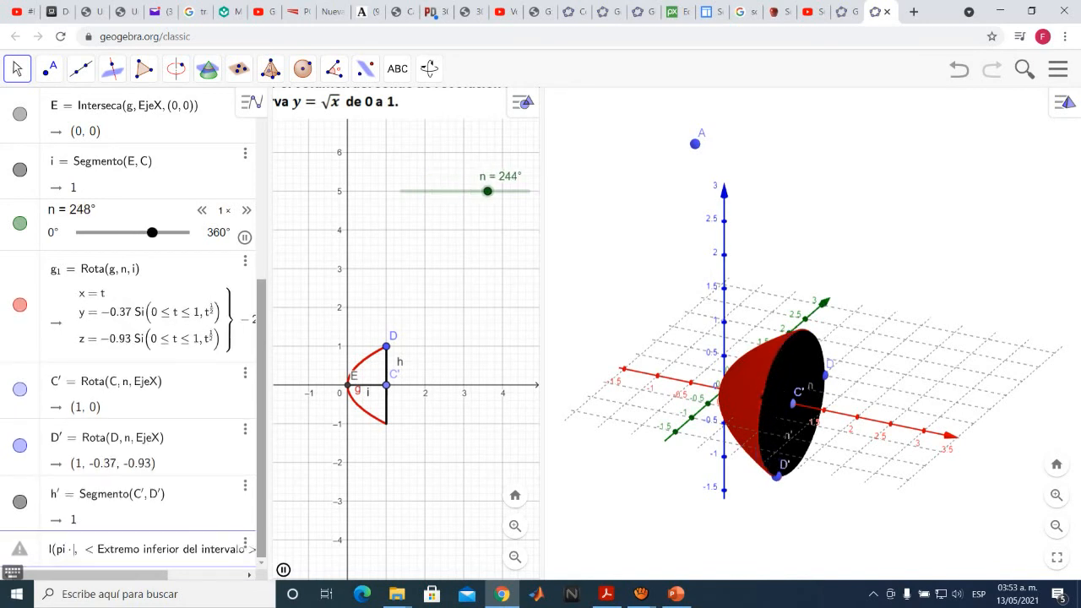
type("f(")
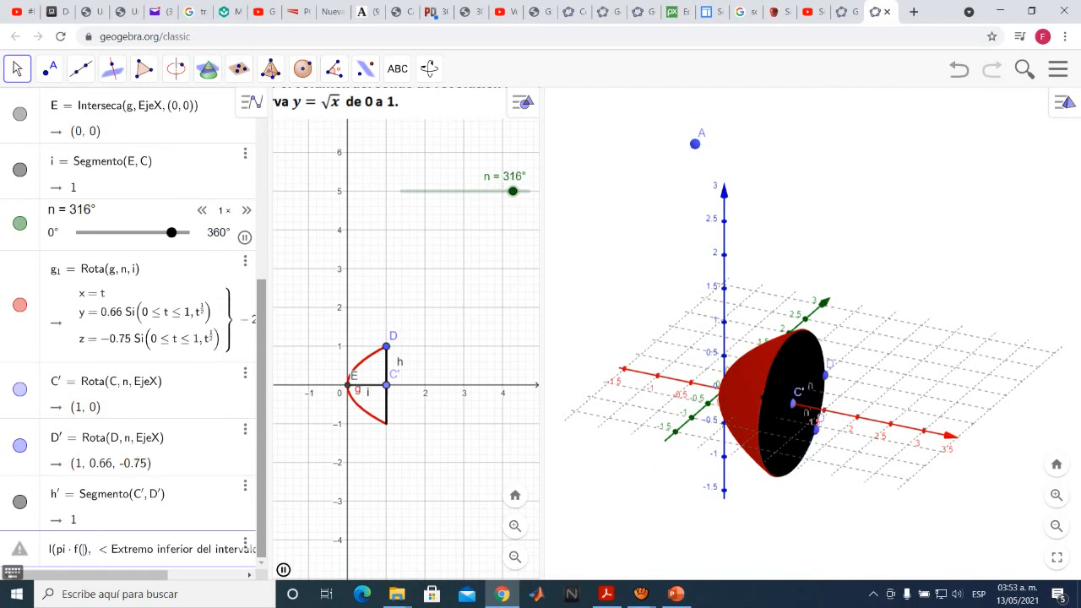
type("x")
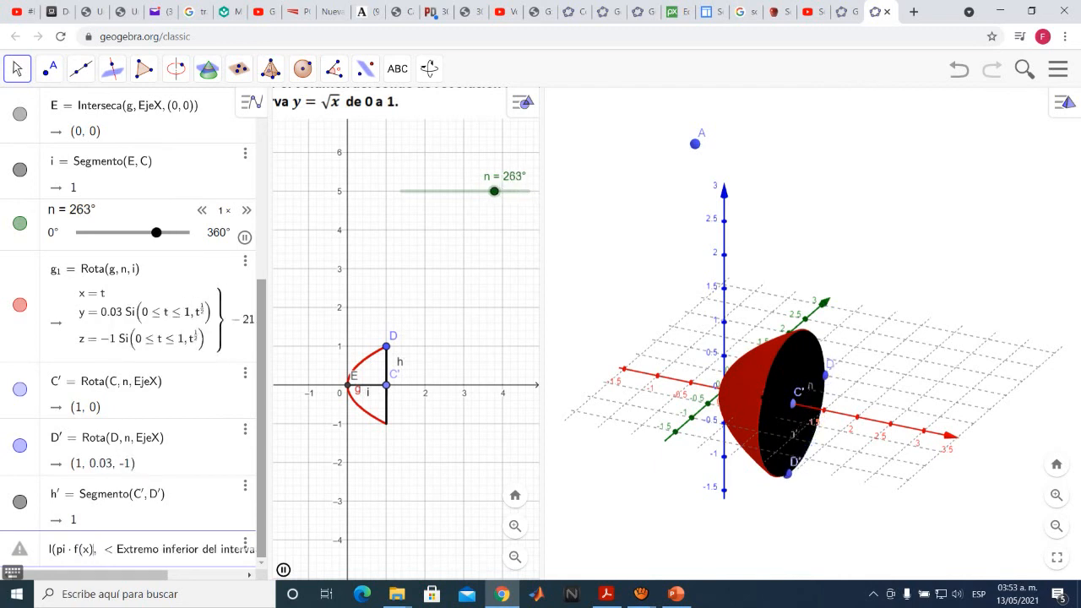
key("Right")
type("^2")
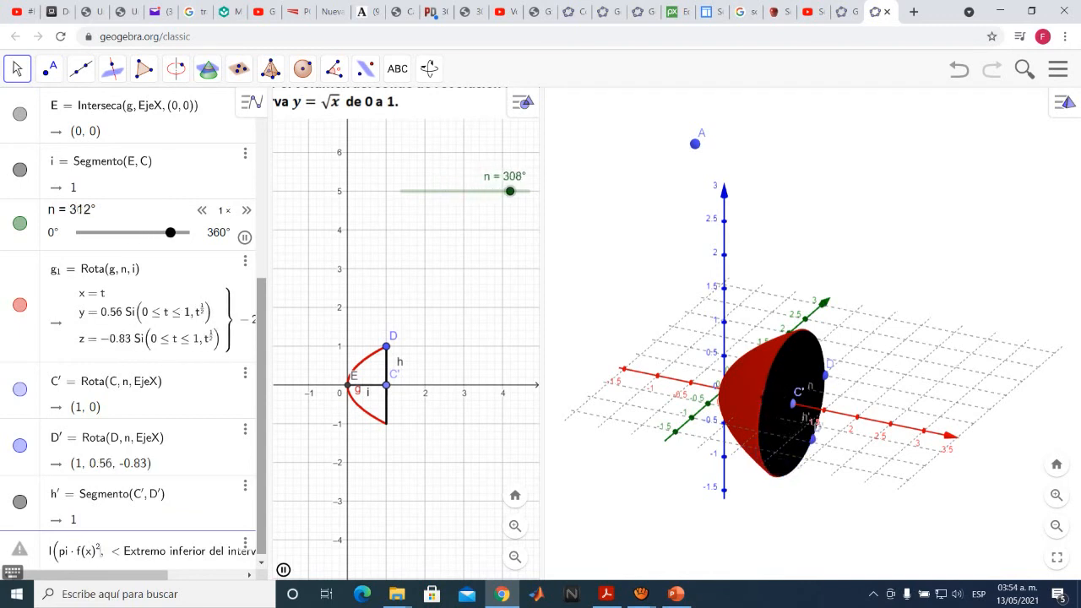
Set the integral's lower limit to 0 and upper limit to 1, and evaluate it
left_click(181, 552)
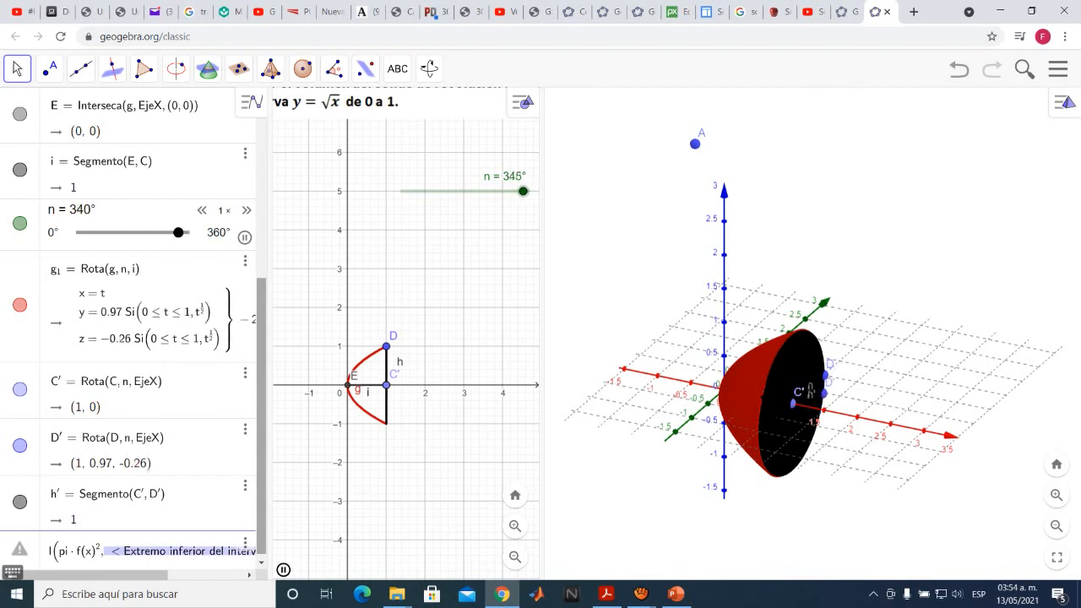
type("0,")
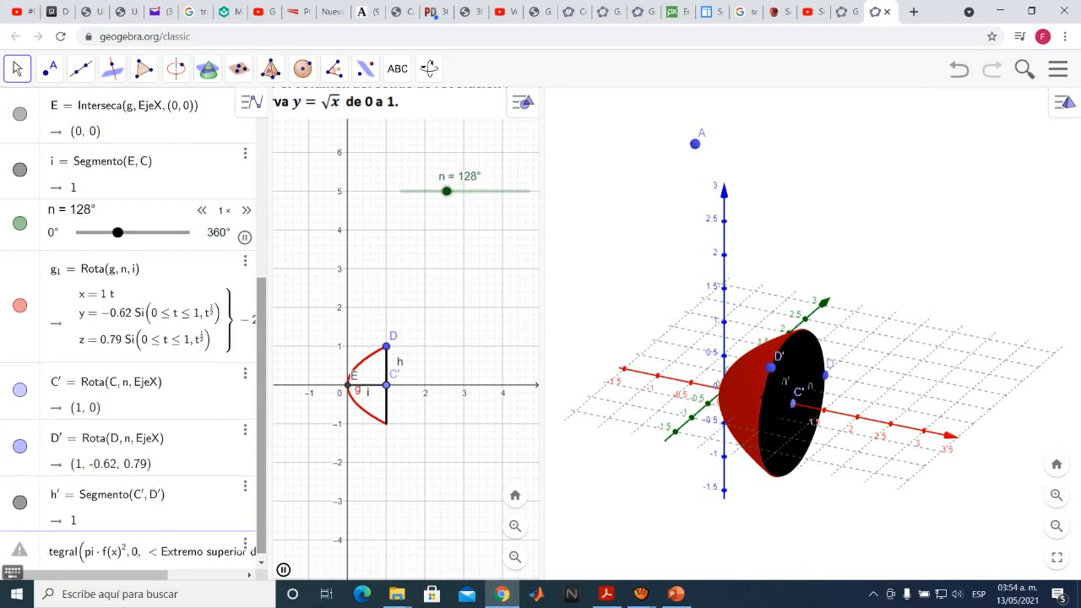
key("Tab")
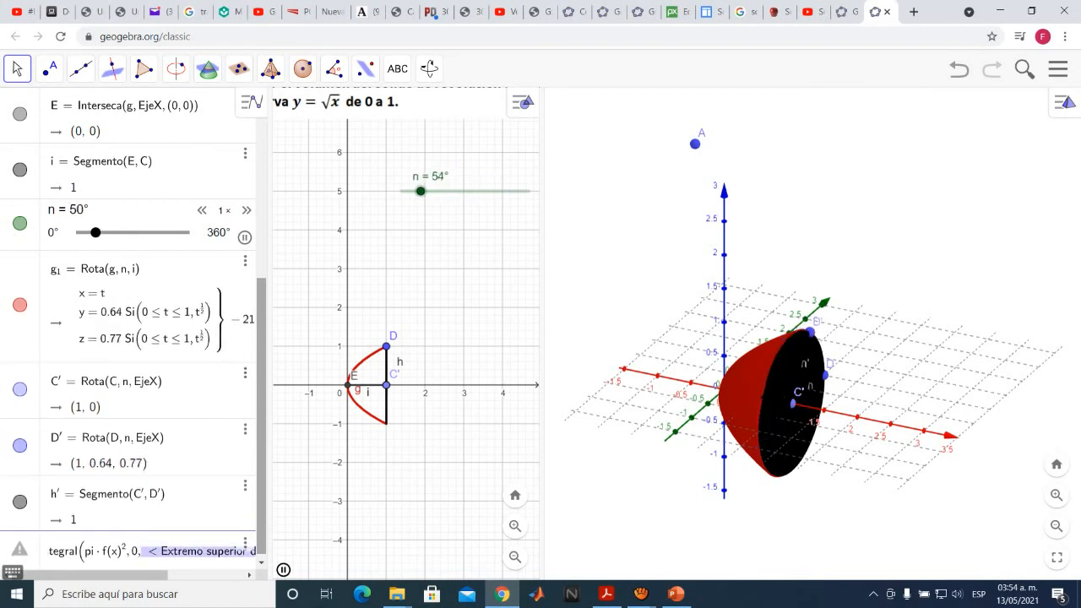
type("1")
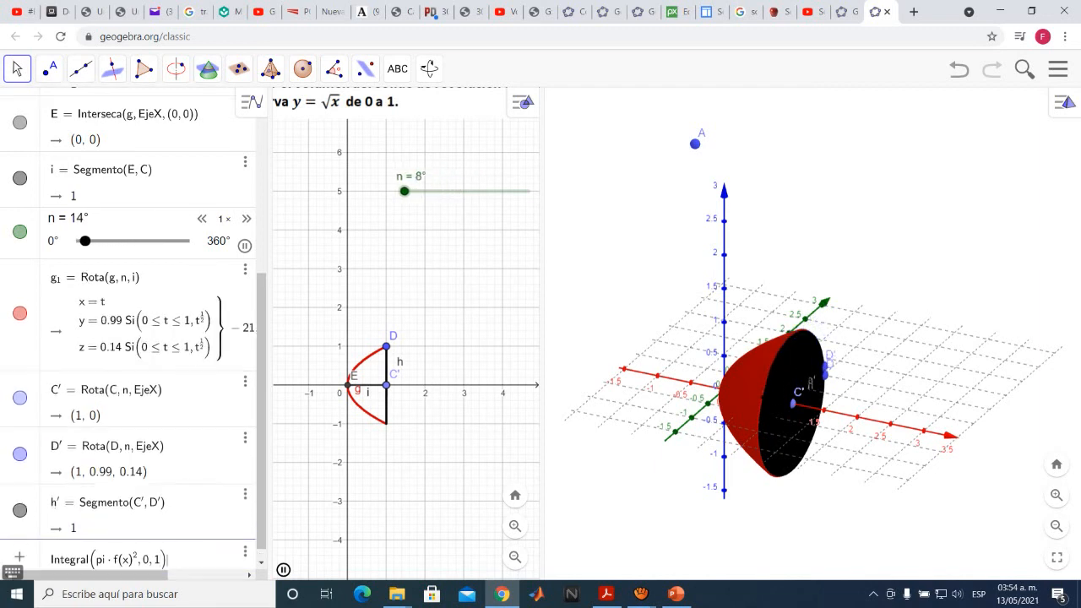
key("Return")
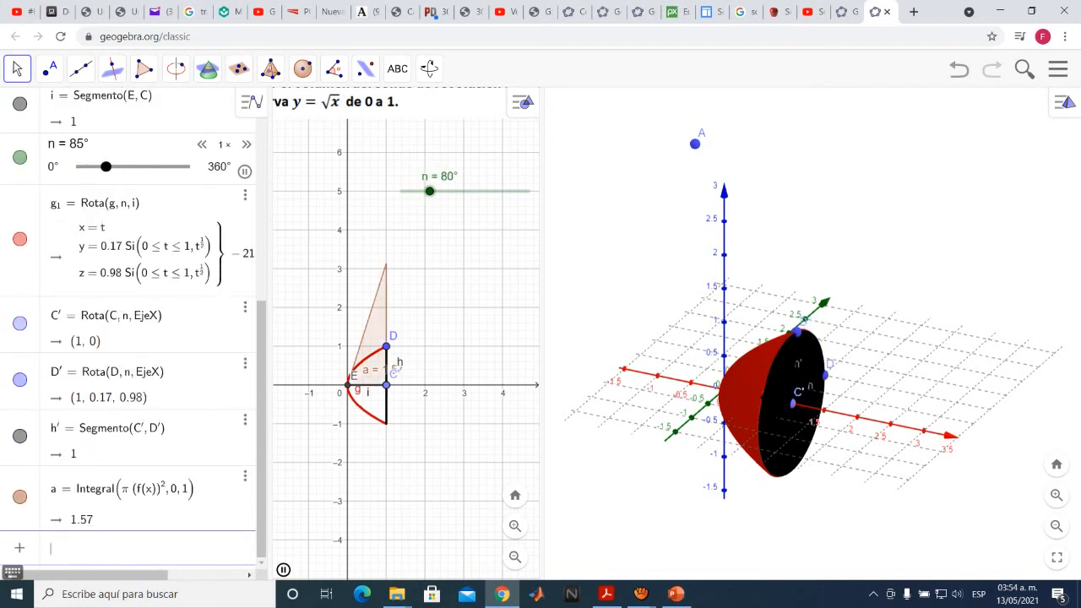